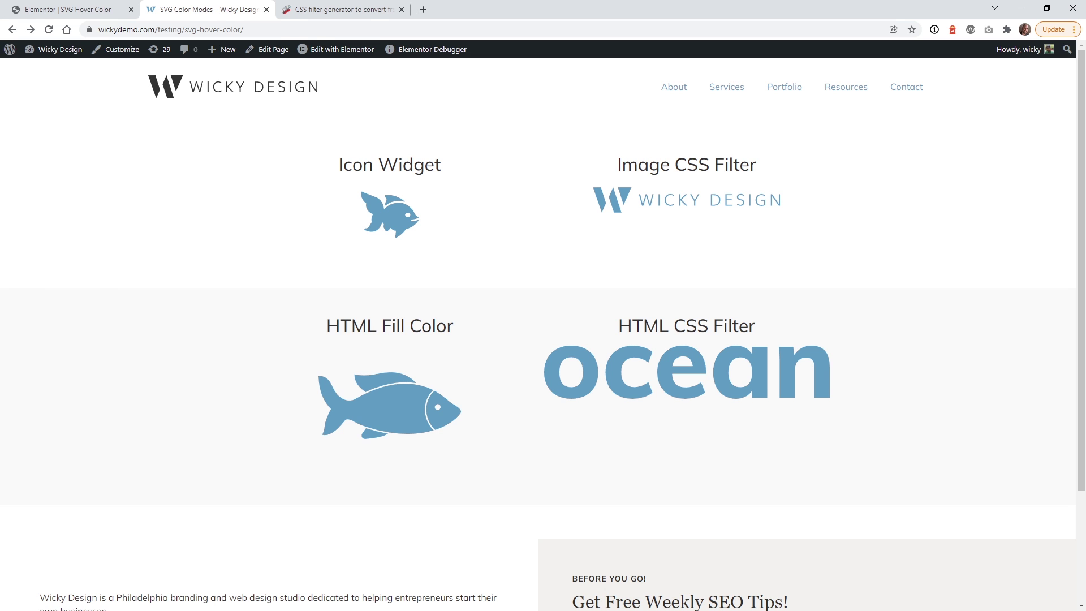
# Step: Switch to the Elementor editor tab showing the ocean logo's SVG code
pyautogui.hotkey('ctrl', 'shift', 'Tab')
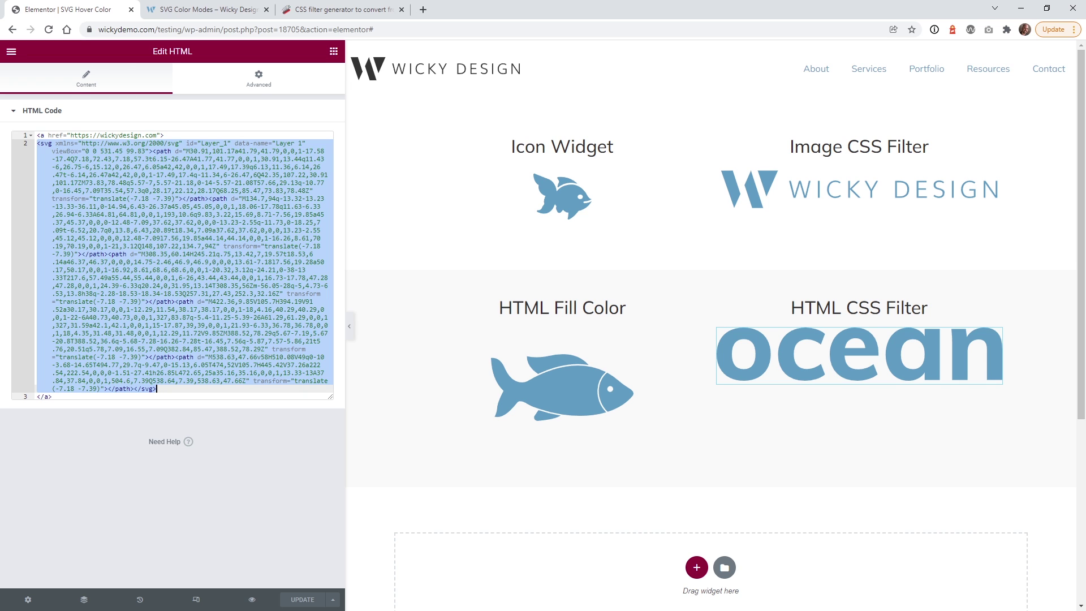
# Step: Select the fish Icon widget to show its style settings: size 107, rotation 0
pyautogui.click(566, 173)
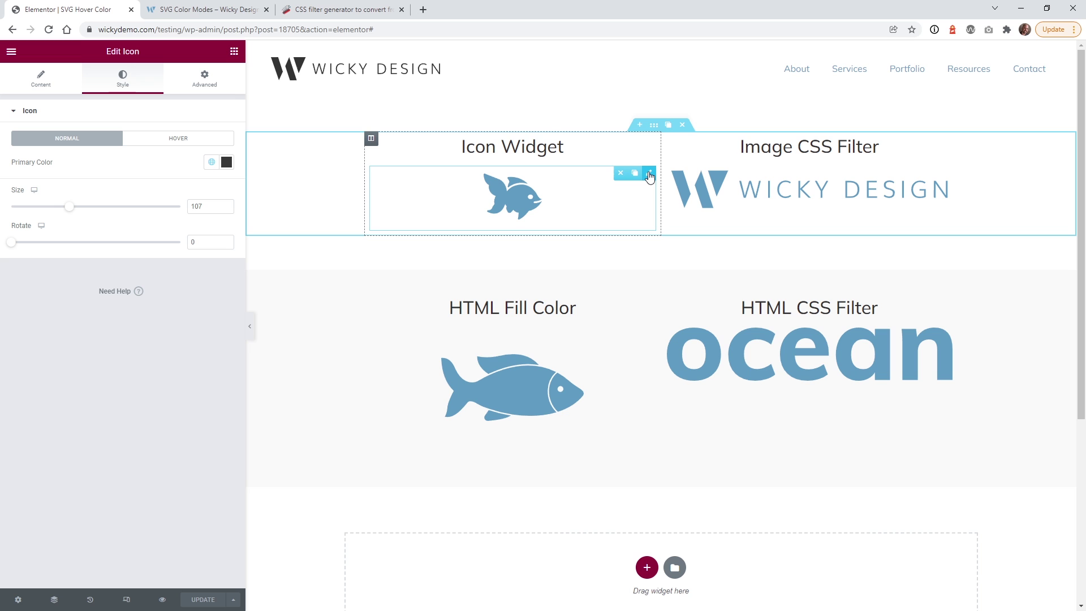
# Step: Explore the Icon widget's content options: search widgets for 'icon' and preview the Icon Library
pyautogui.click(46, 79)
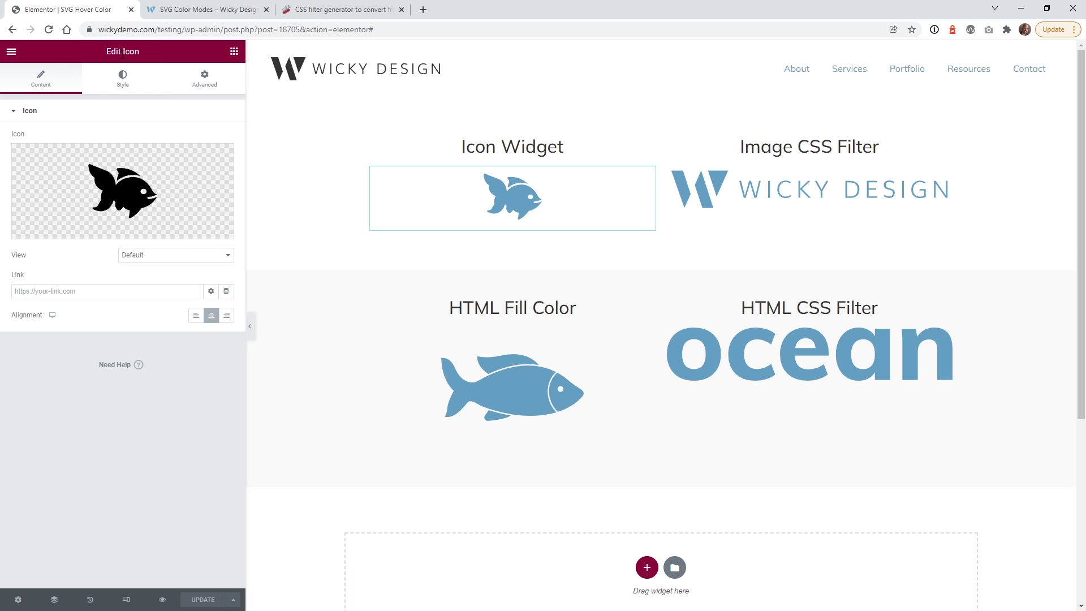
pyautogui.click(234, 52)
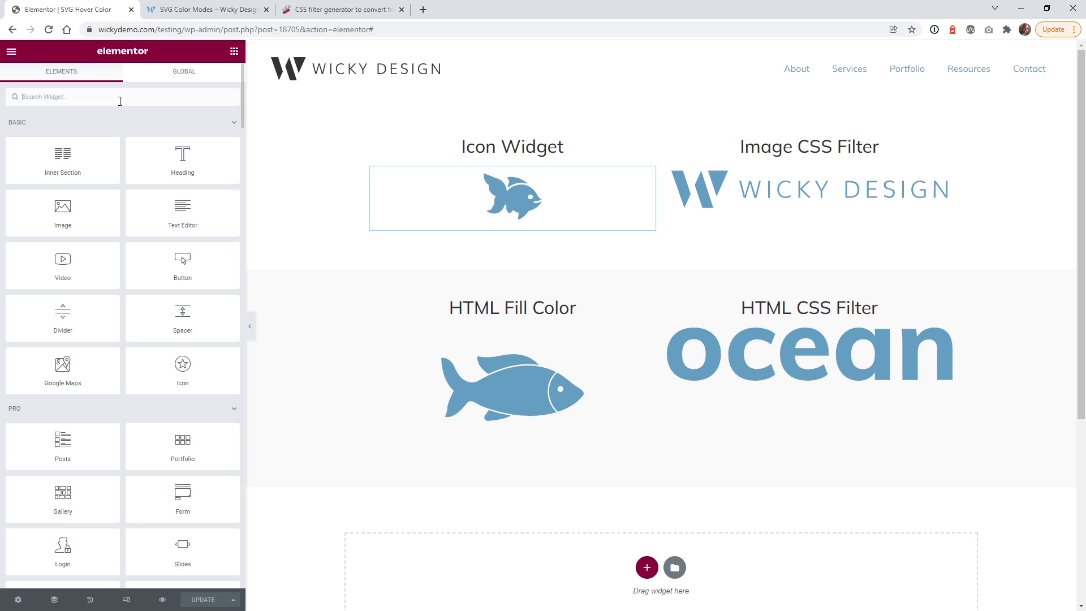
pyautogui.write('icon')
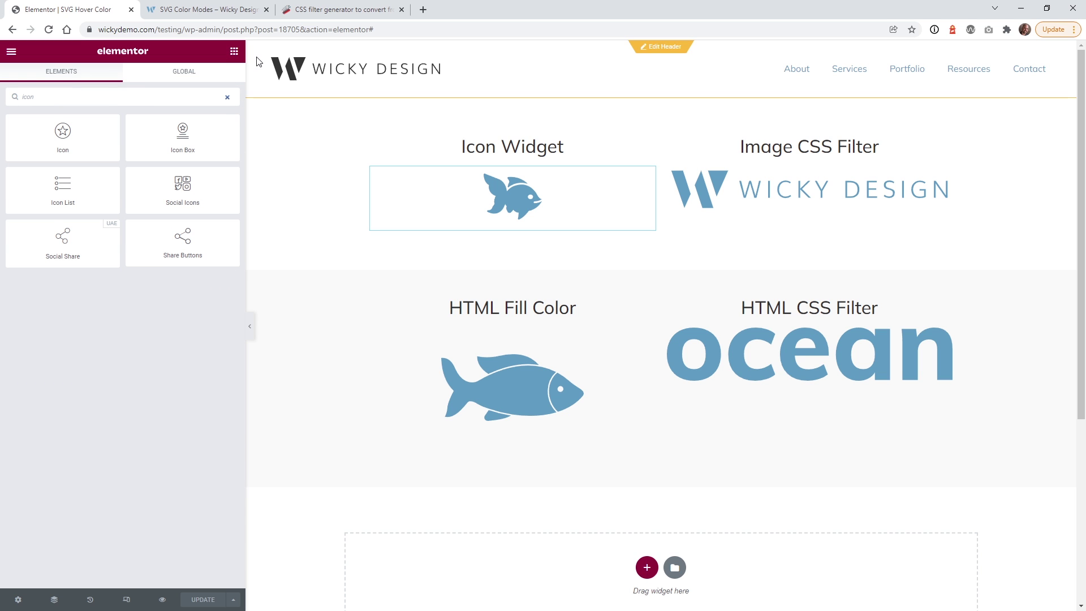
pyautogui.moveTo(545, 194)
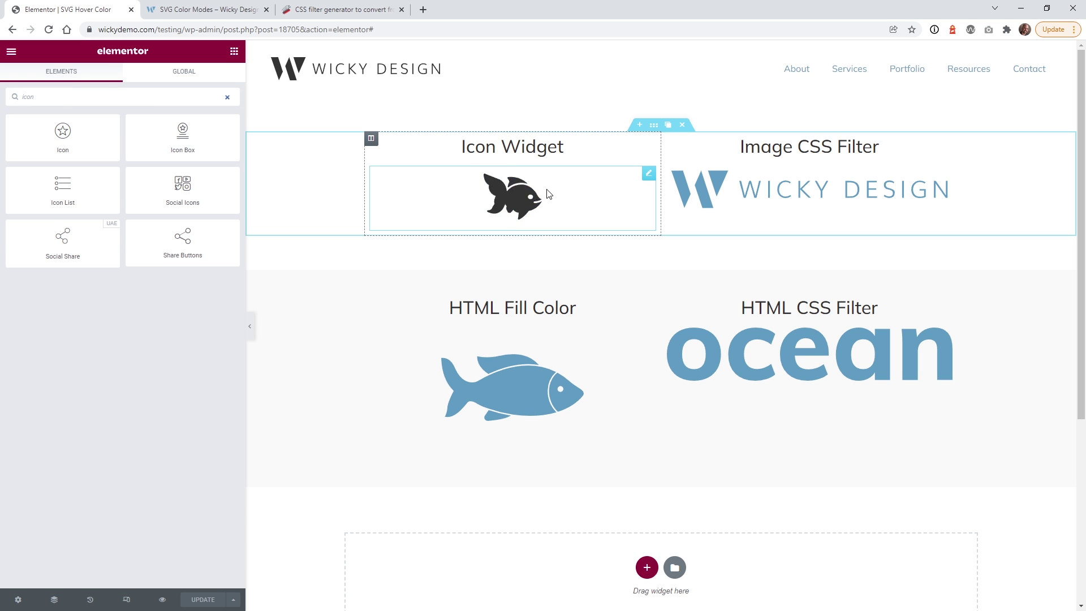
pyautogui.click(650, 174)
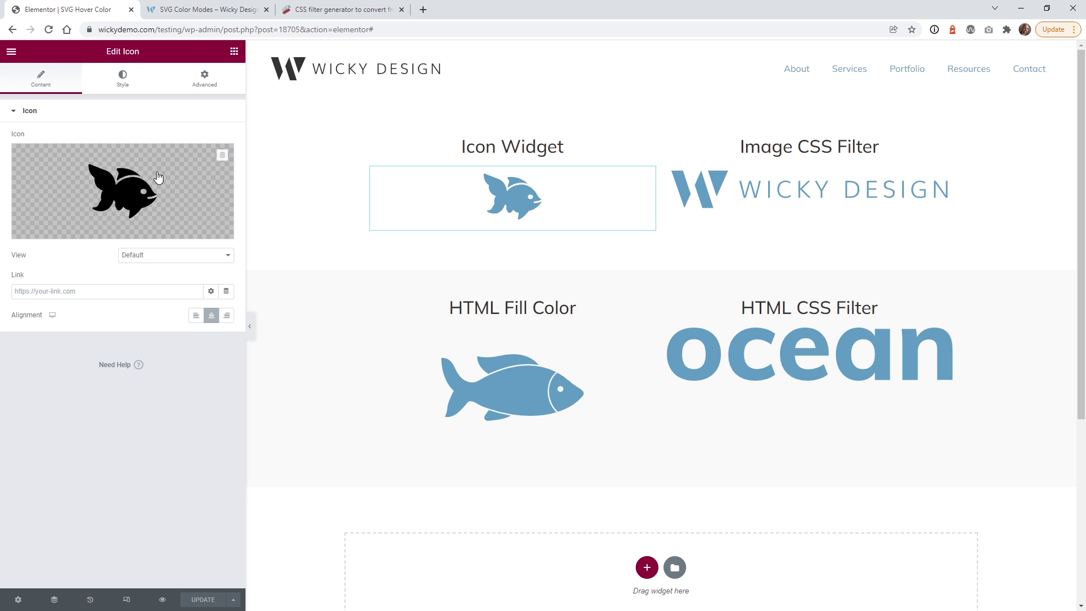
pyautogui.click(122, 196)
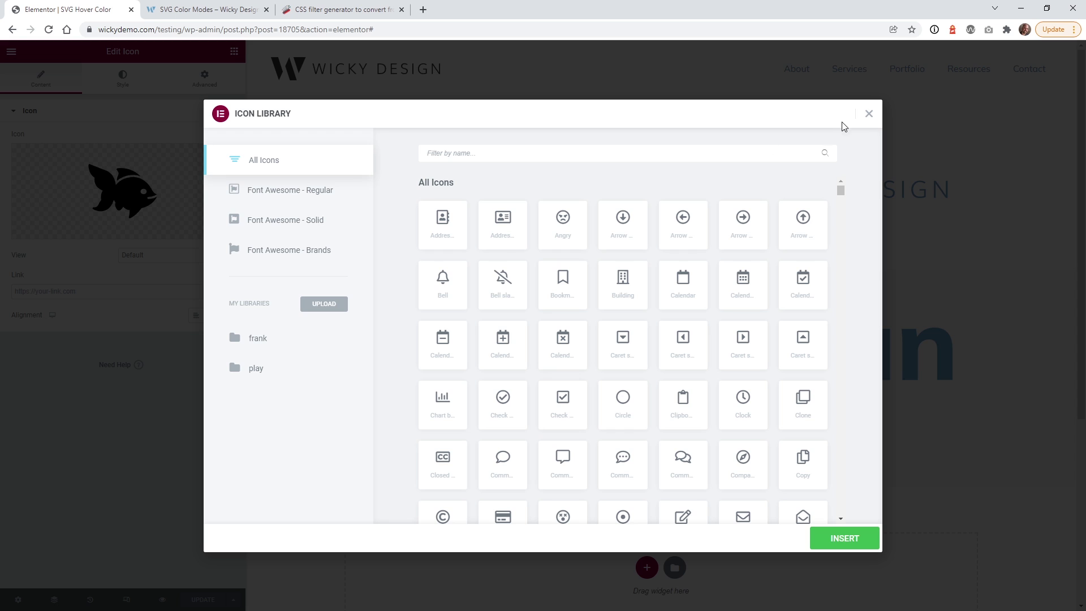
pyautogui.click(868, 114)
# Step: Pick the goldfish SVG from the media library, then return to the Icon widget's style settings
pyautogui.moveTo(181, 236)
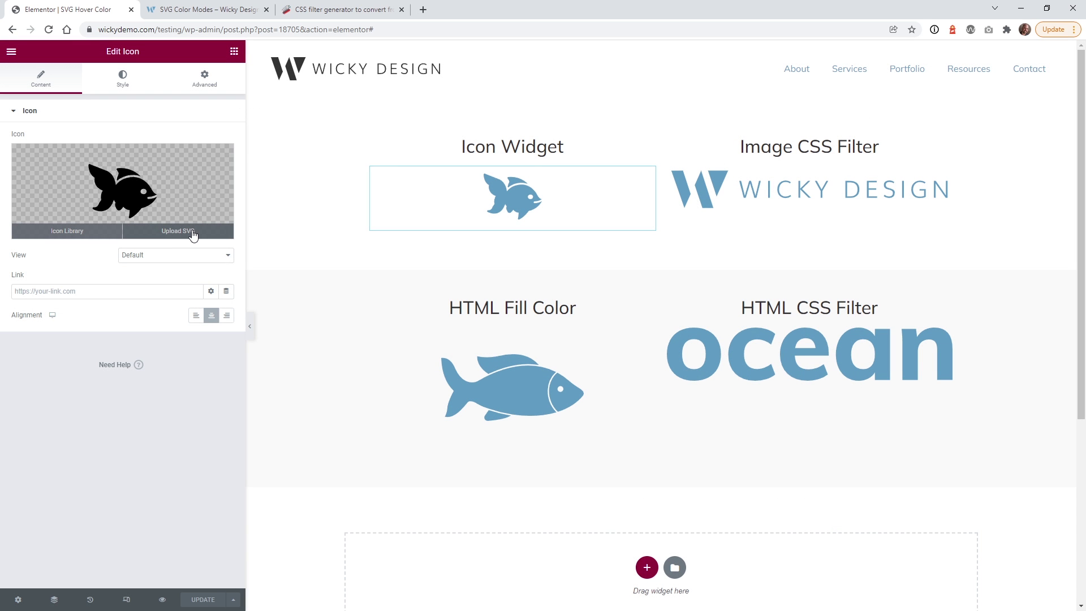
pyautogui.click(184, 239)
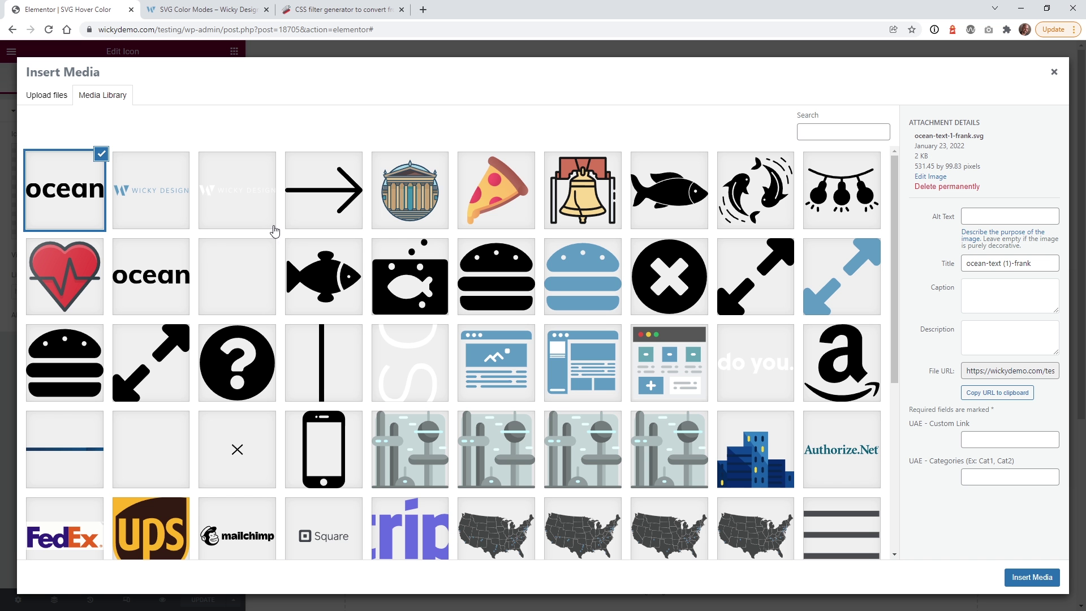
pyautogui.click(248, 277)
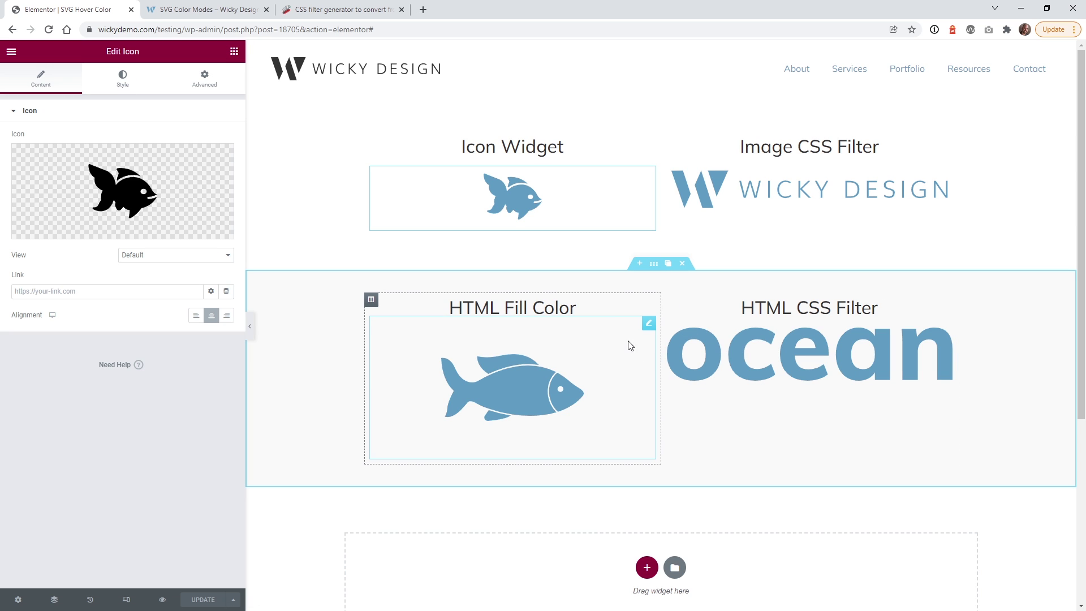
pyautogui.click(650, 324)
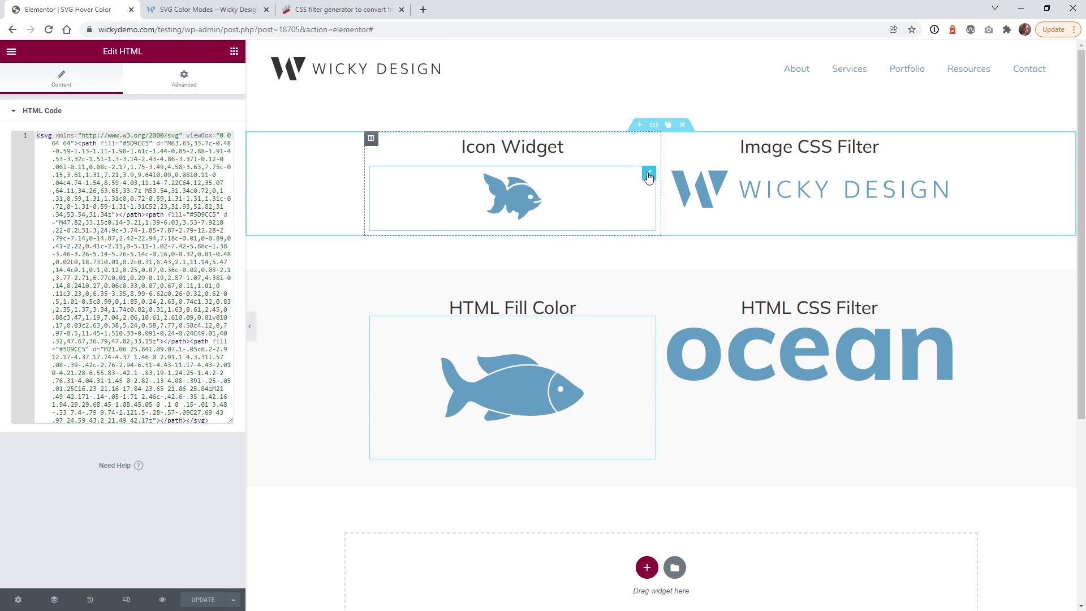
pyautogui.click(649, 175)
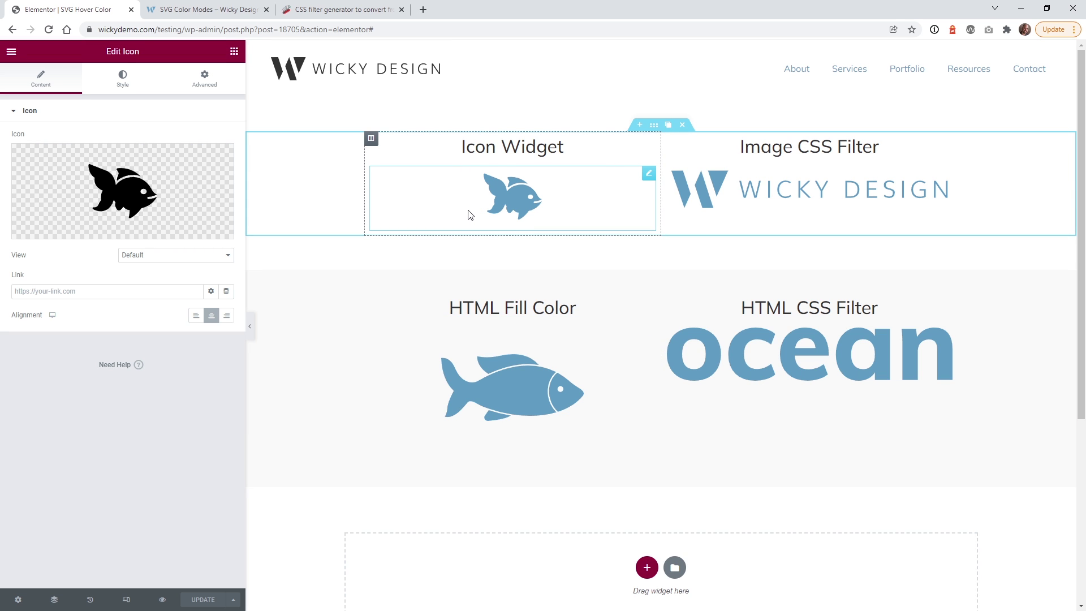
pyautogui.click(121, 84)
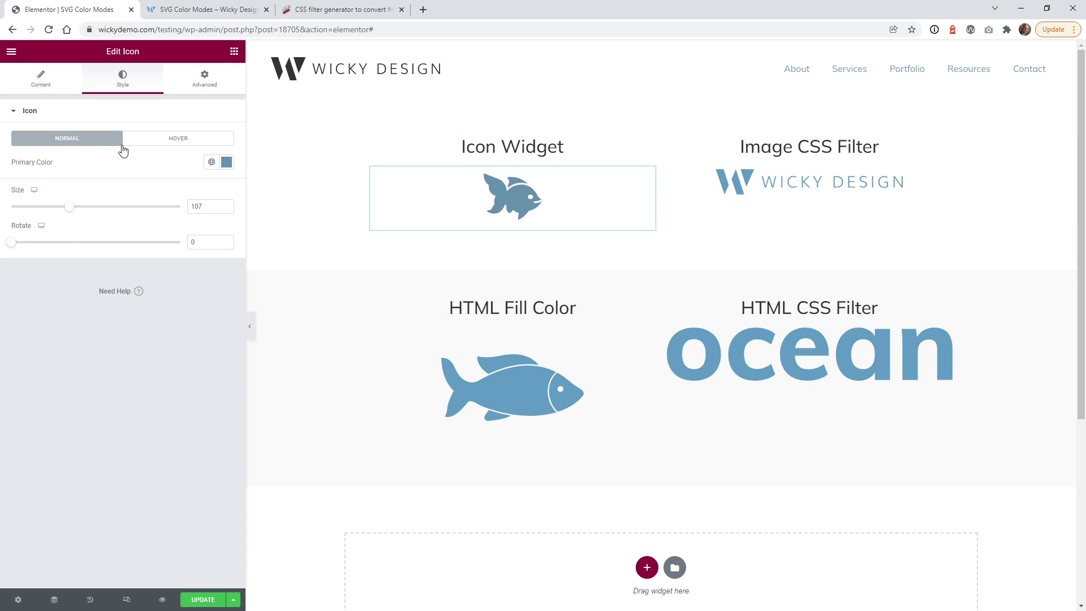
# Step: Set the fish icon's normal-state primary colour to #6098BD blue
pyautogui.click(142, 144)
pyautogui.click(90, 142)
pyautogui.click(227, 163)
pyautogui.moveTo(176, 214)
pyautogui.mouseDown()
pyautogui.moveTo(164, 227)
pyautogui.moveTo(178, 215)
pyautogui.mouseUp()
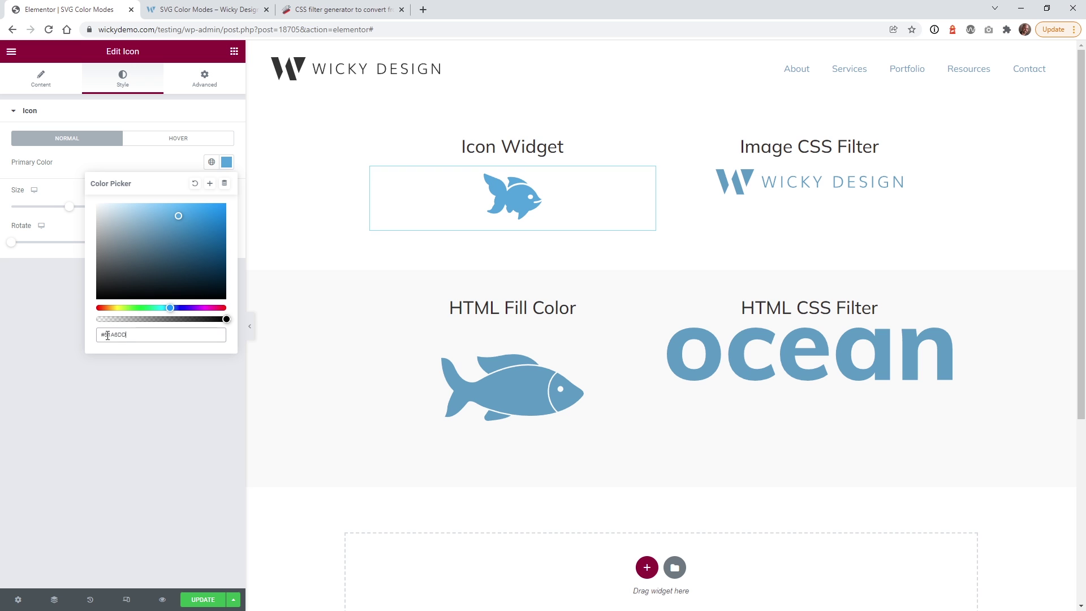
pyautogui.click(143, 406)
# Step: Give the fish icon a Skew Backward hover animation, after trying Sink and Hang
pyautogui.click(176, 140)
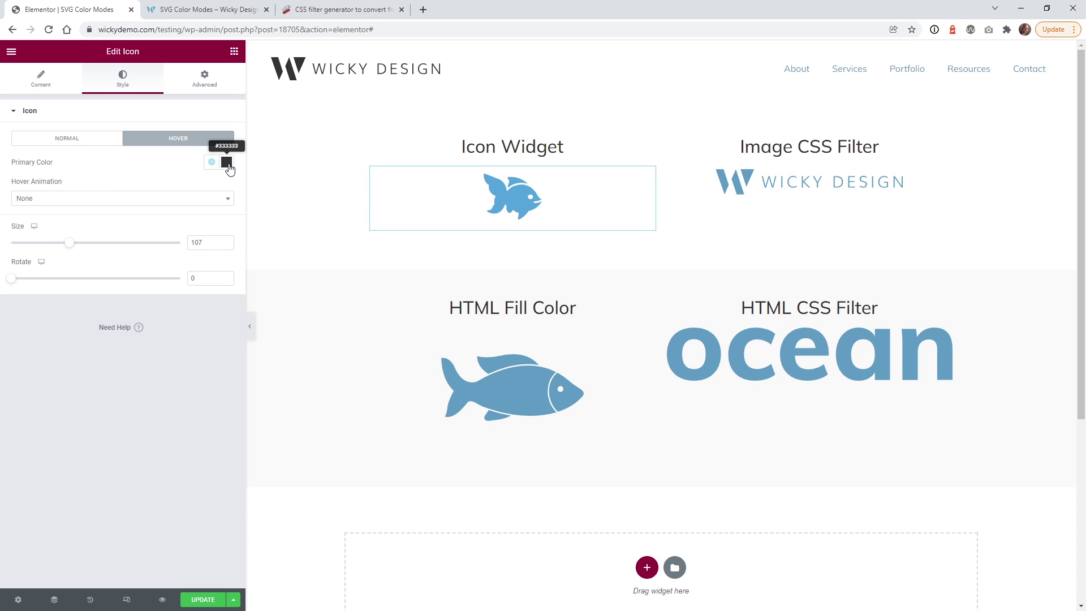
pyautogui.click(49, 205)
pyautogui.scroll(-1, 83, 279)
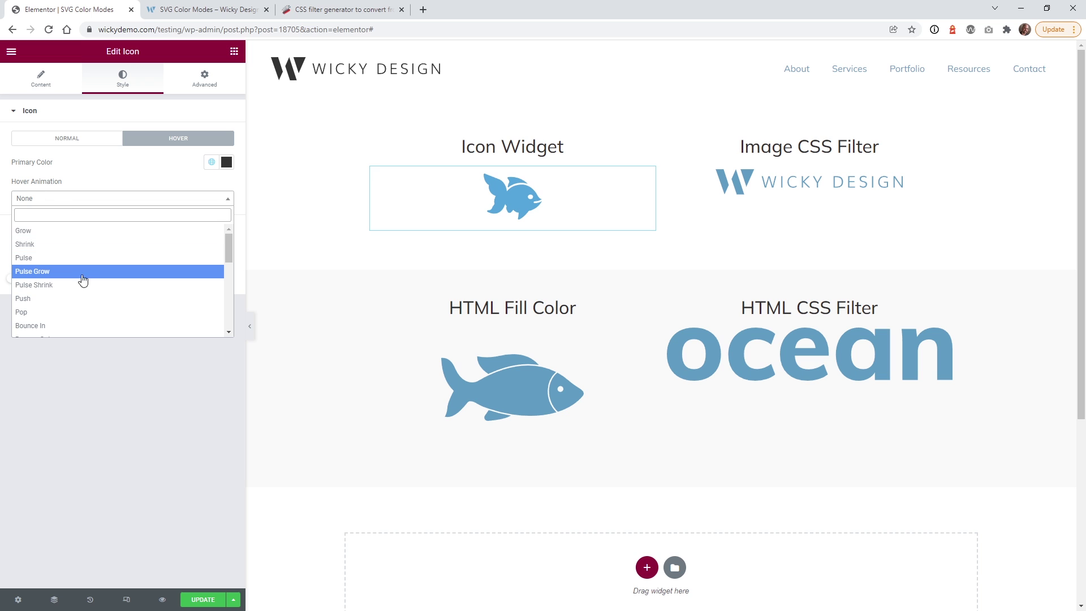
pyautogui.scroll(-3, 84, 281)
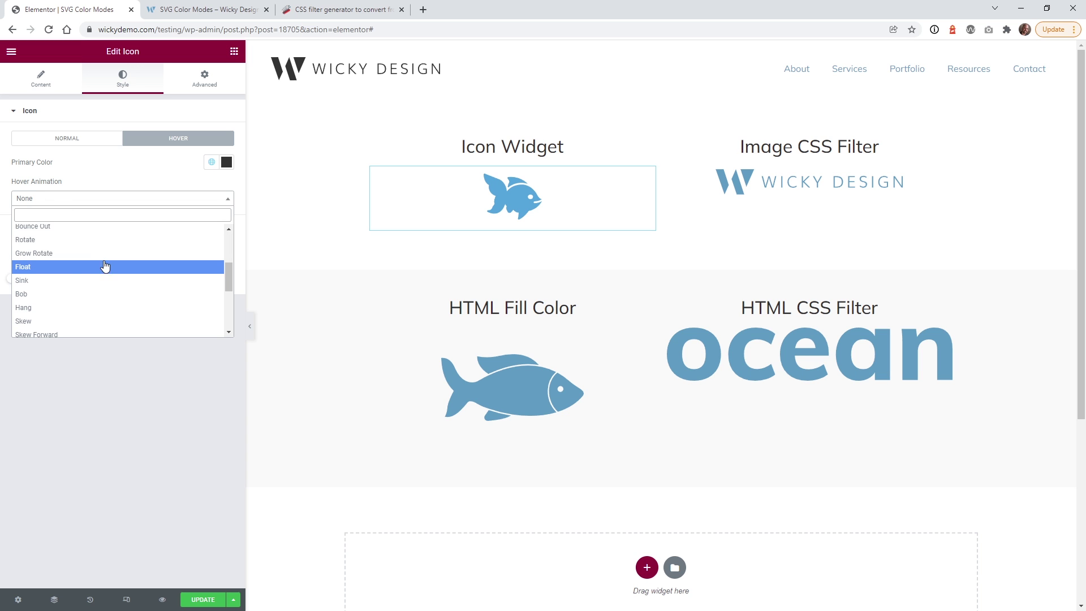
pyautogui.click(83, 281)
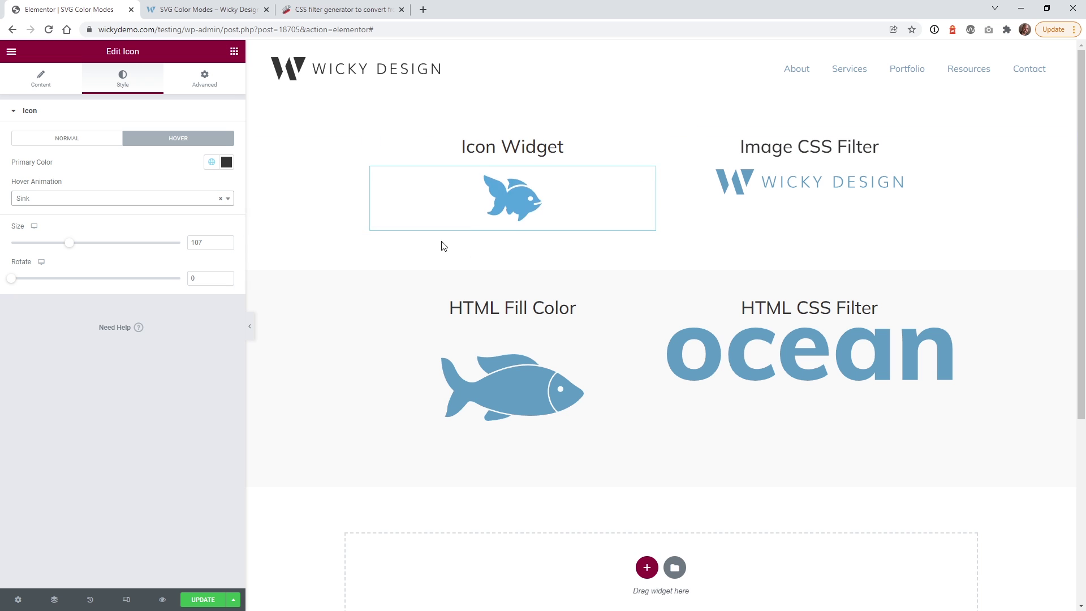
pyautogui.click(127, 199)
pyautogui.click(84, 272)
pyautogui.click(120, 198)
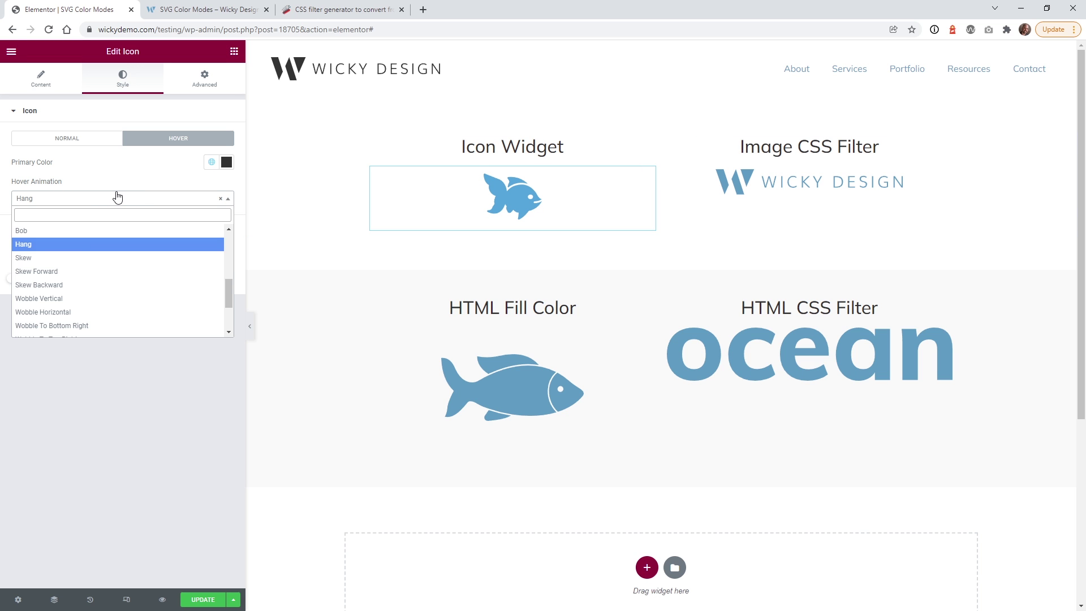
pyautogui.click(86, 285)
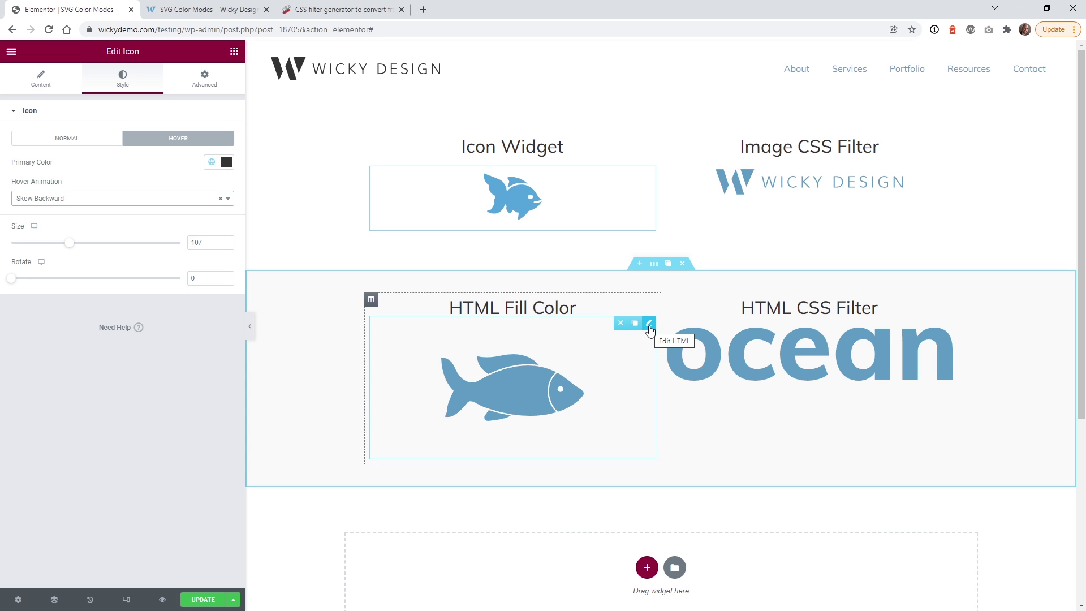
# Step: View the HTML Fill Color widget's SVG code, then reselect the Icon widget's style settings
pyautogui.click(649, 325)
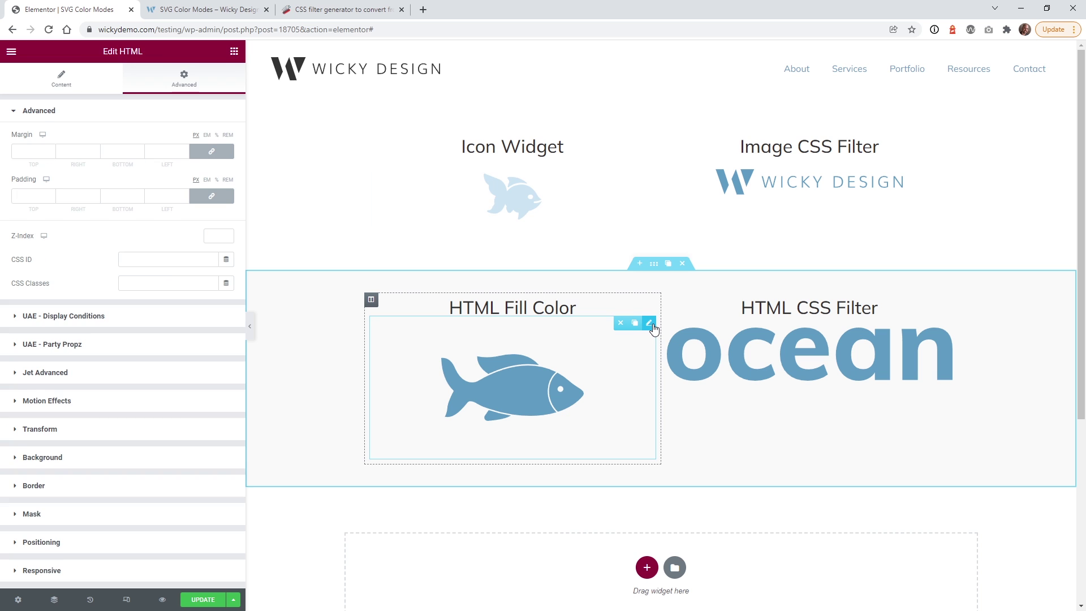
pyautogui.click(55, 91)
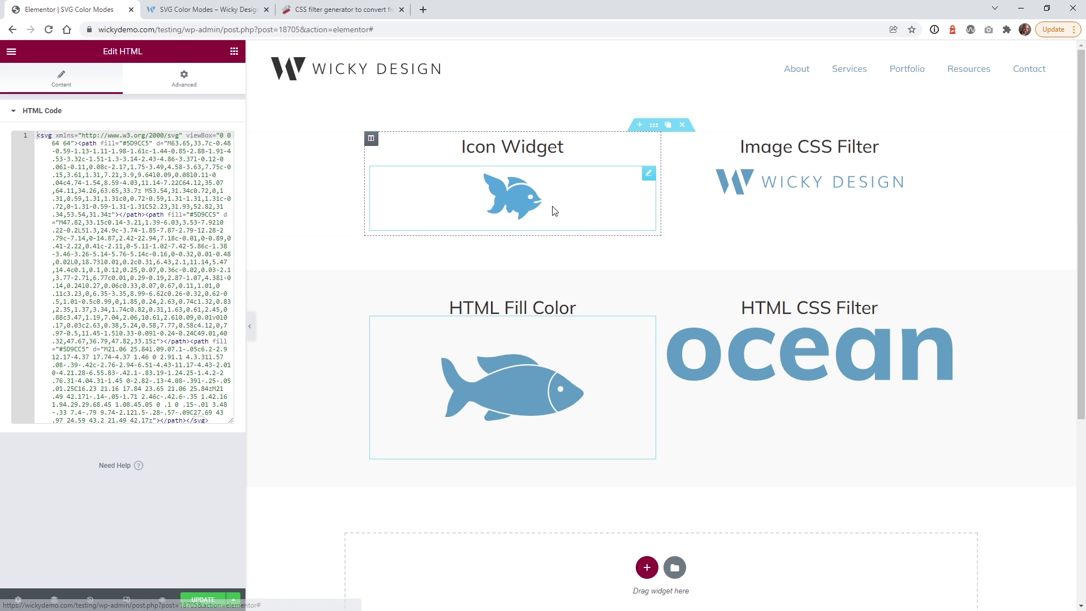
pyautogui.click(649, 173)
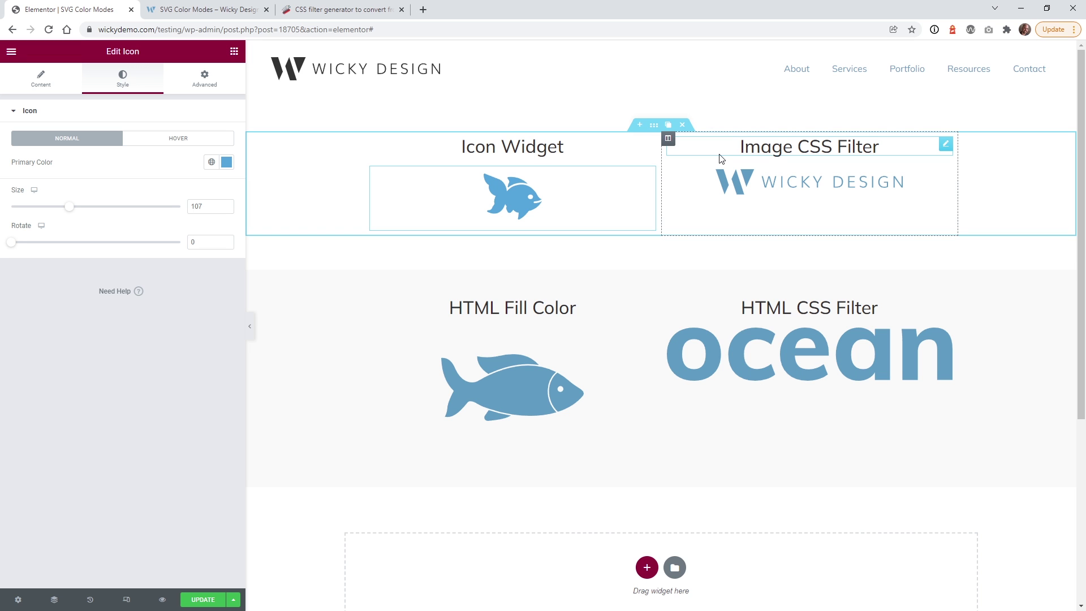
# Step: Select the Image CSS Filter logo and open its hover-state CSS filter adjustments
pyautogui.click(723, 177)
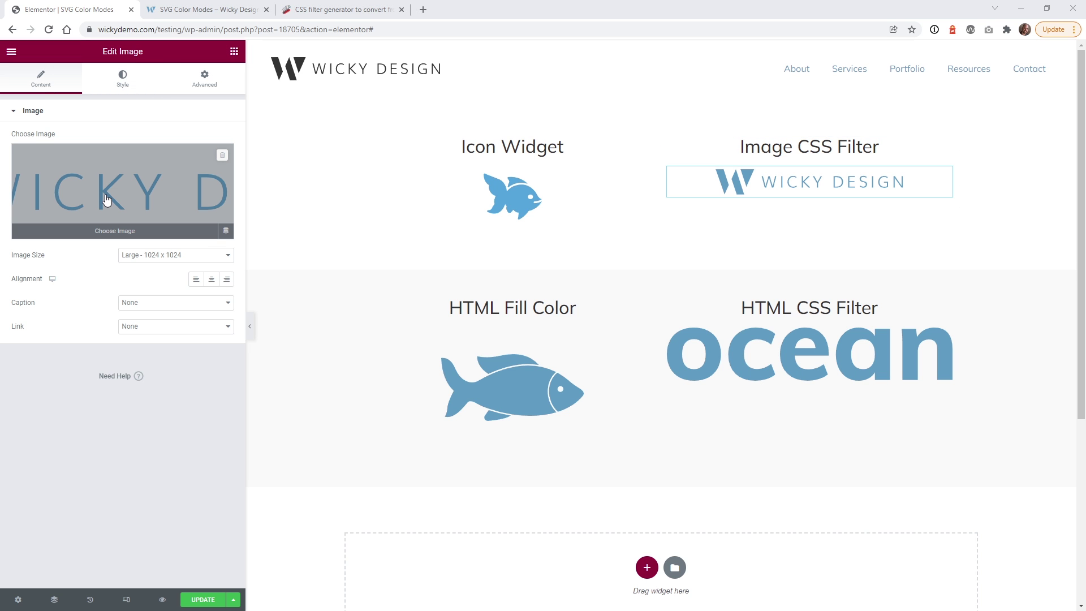
pyautogui.click(139, 205)
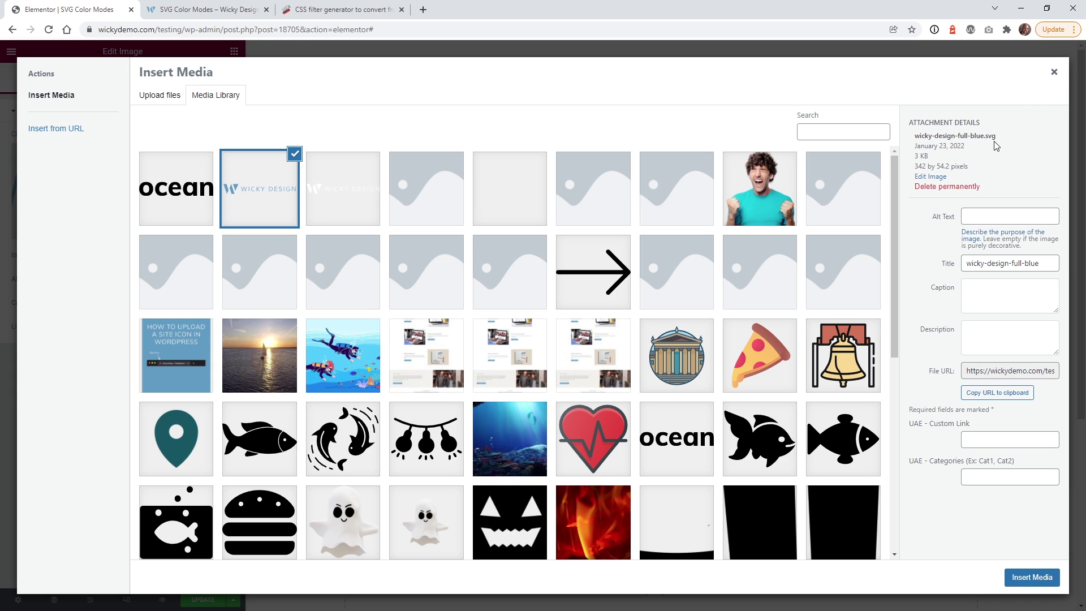
pyautogui.click(1054, 72)
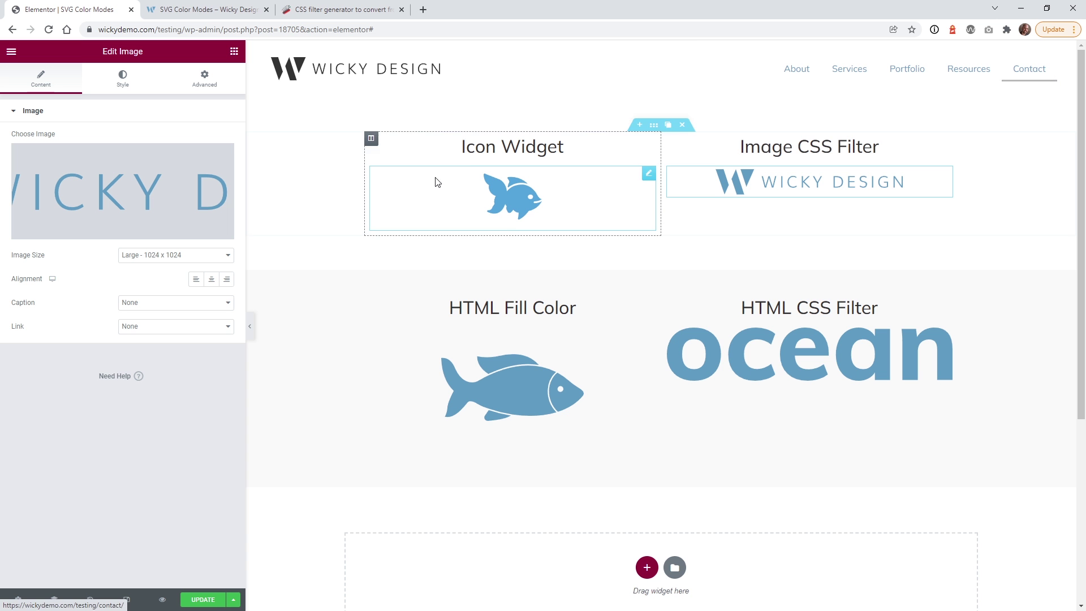
pyautogui.click(124, 91)
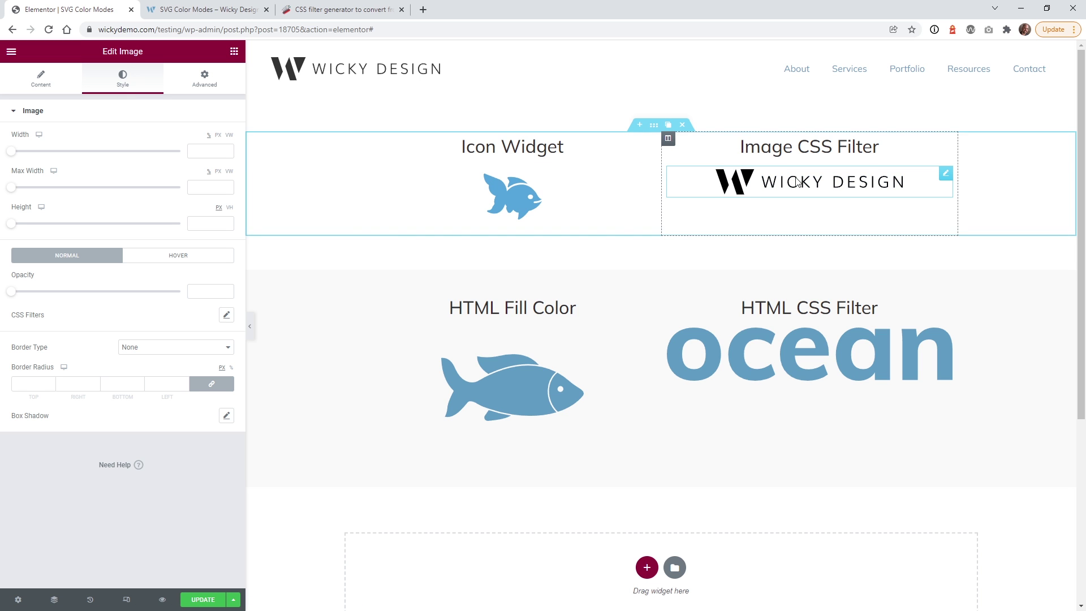
pyautogui.click(171, 261)
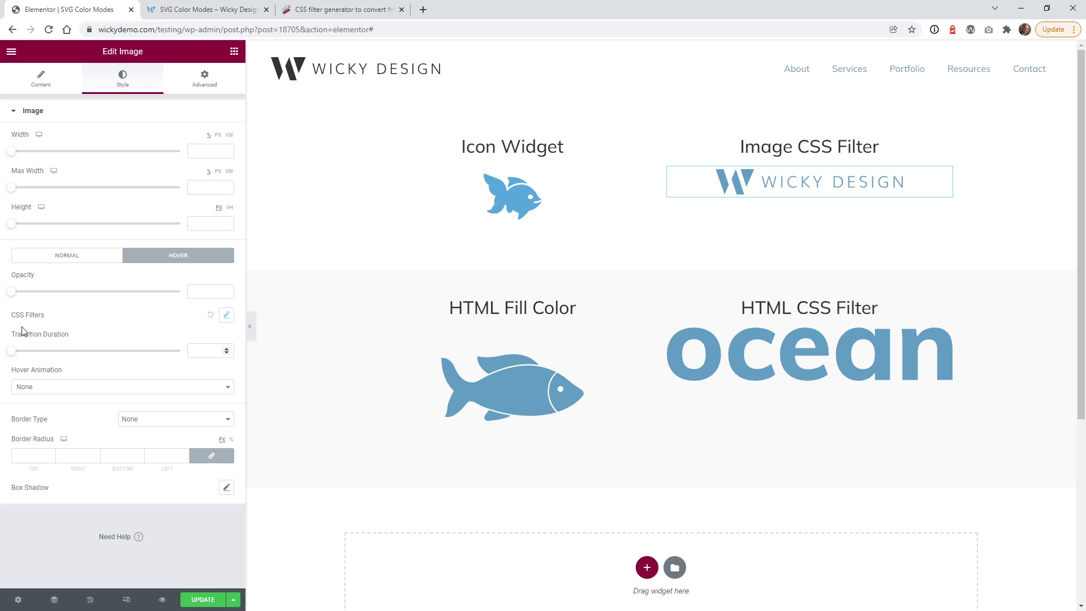
pyautogui.click(210, 320)
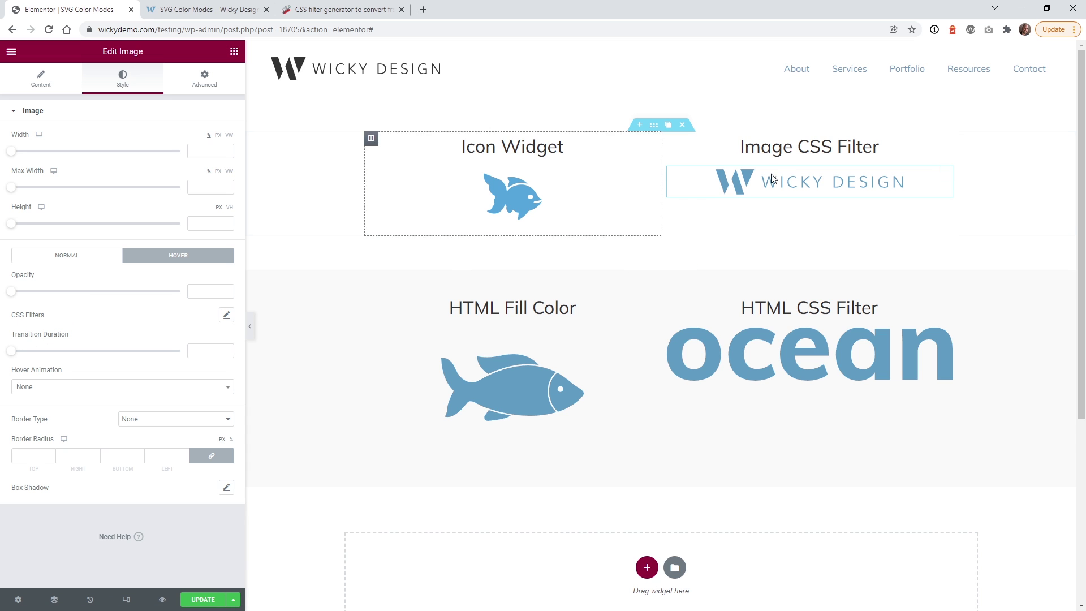
pyautogui.click(226, 315)
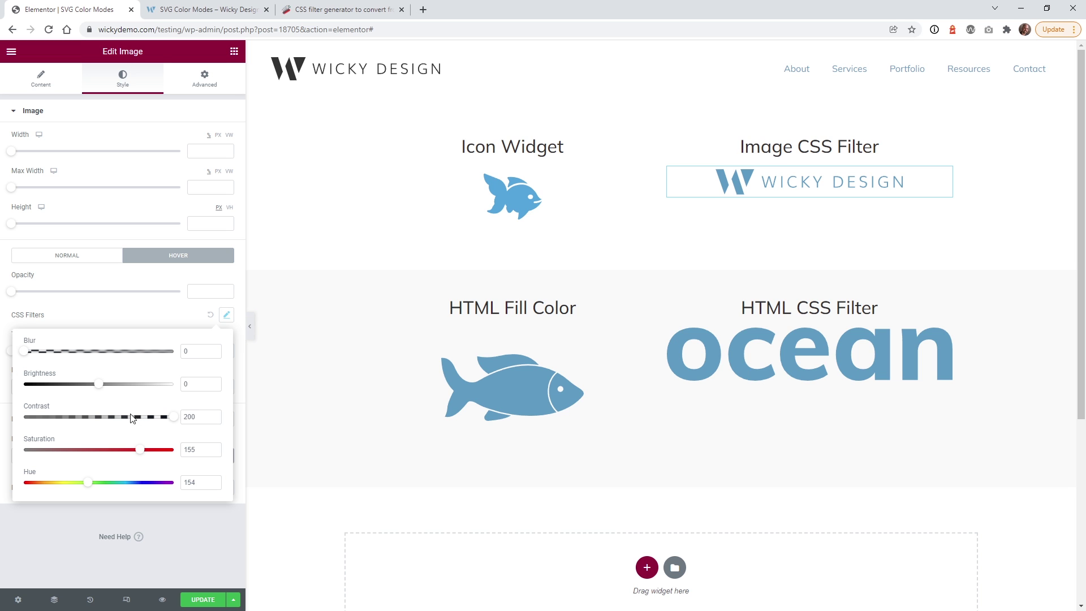
# Step: Set the logo's hover filters to contrast 200, saturation 161 and hue 280
pyautogui.moveTo(171, 418)
pyautogui.mouseDown()
pyautogui.moveTo(72, 420)
pyautogui.moveTo(173, 419)
pyautogui.mouseUp()
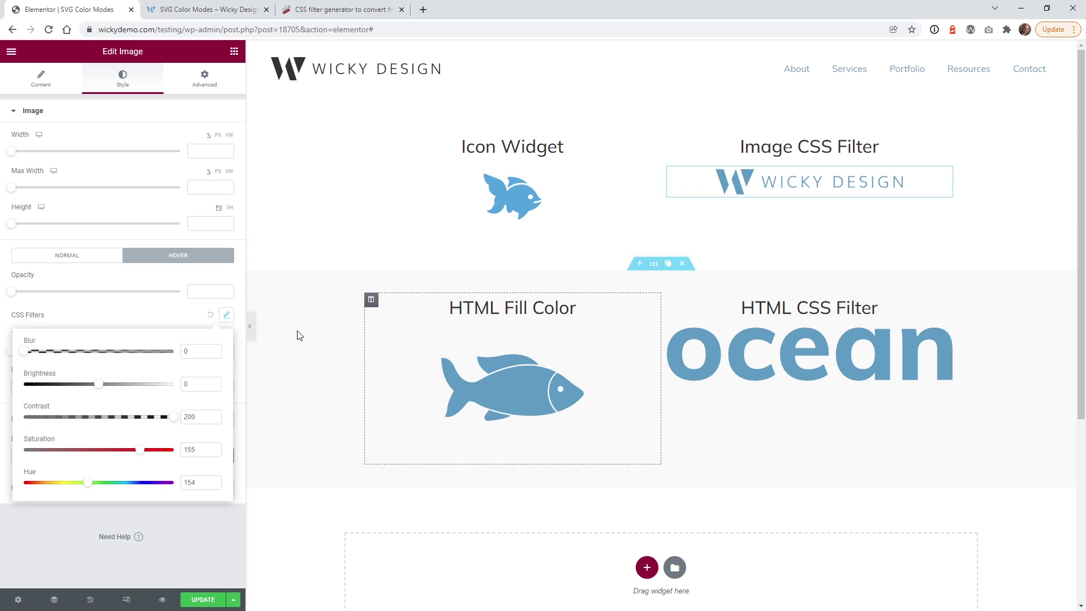
pyautogui.moveTo(139, 450); pyautogui.dragTo(129, 453)
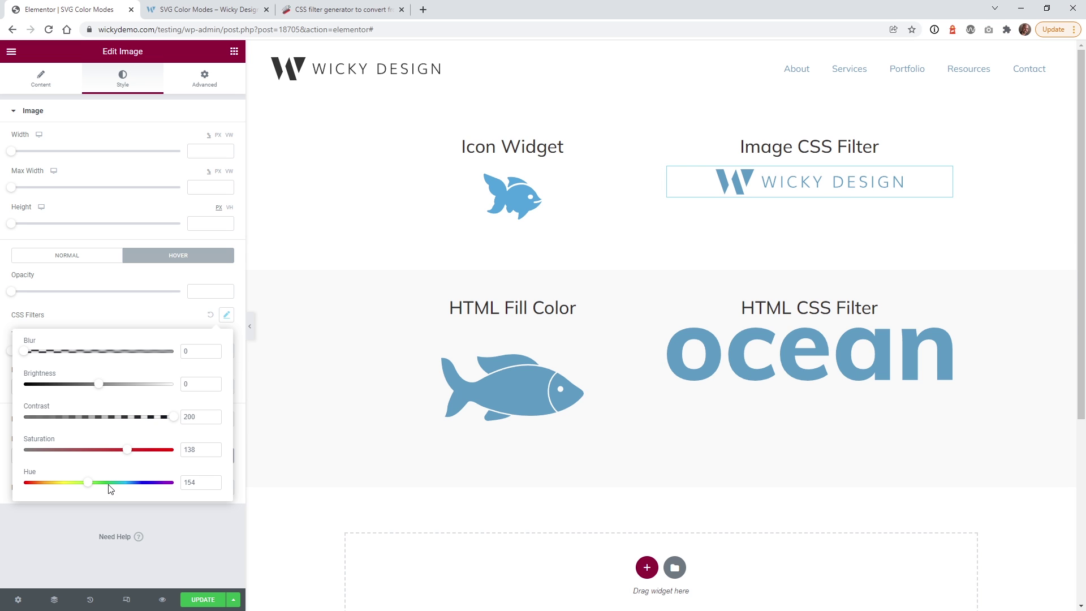
pyautogui.moveTo(110, 489); pyautogui.dragTo(136, 483)
pyautogui.click(113, 483)
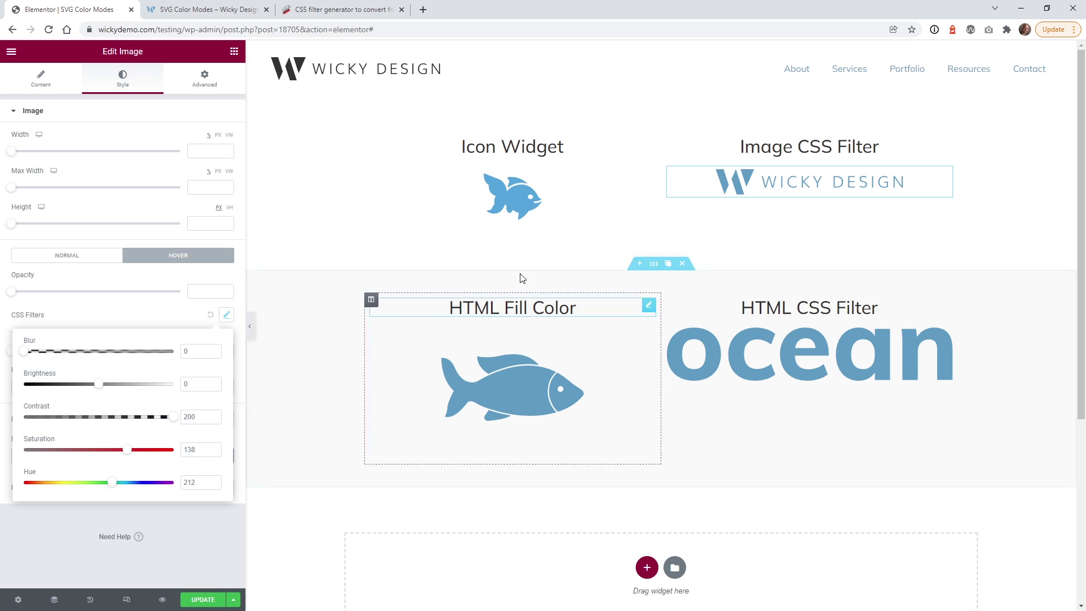
pyautogui.click(82, 484)
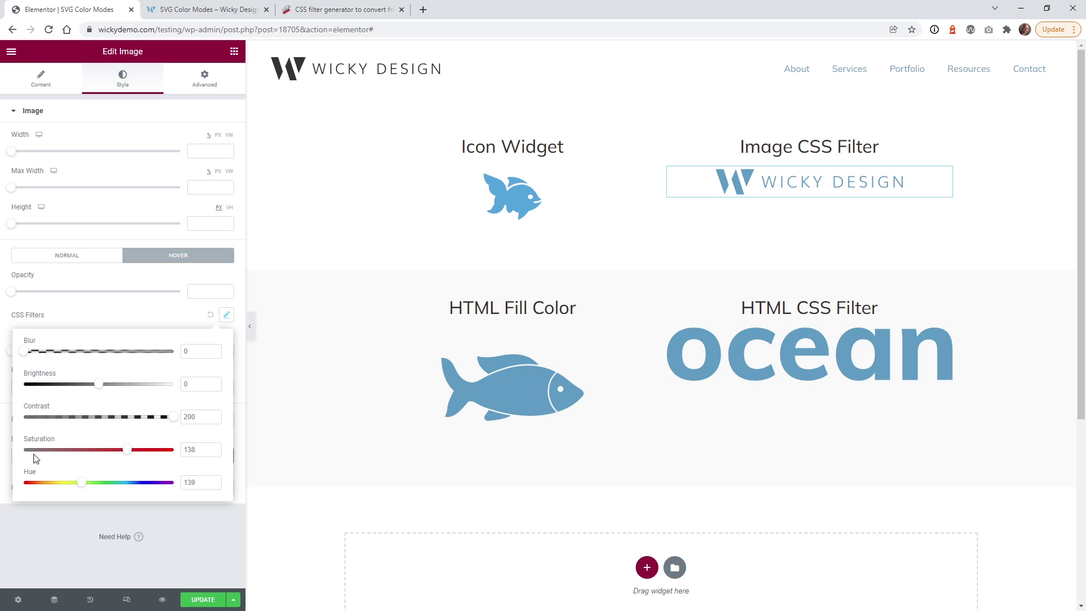
pyautogui.click(117, 482)
pyautogui.moveTo(128, 451); pyautogui.dragTo(144, 451)
pyautogui.click(140, 483)
pyautogui.moveTo(173, 418); pyautogui.dragTo(20, 418)
pyautogui.moveTo(24, 417); pyautogui.dragTo(253, 405)
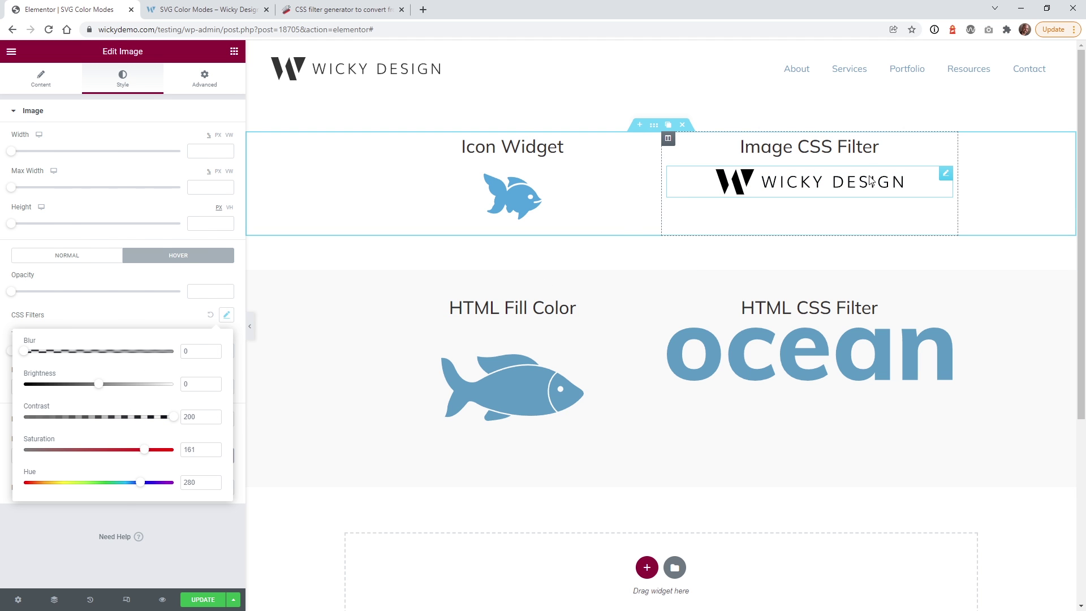
pyautogui.click(515, 340)
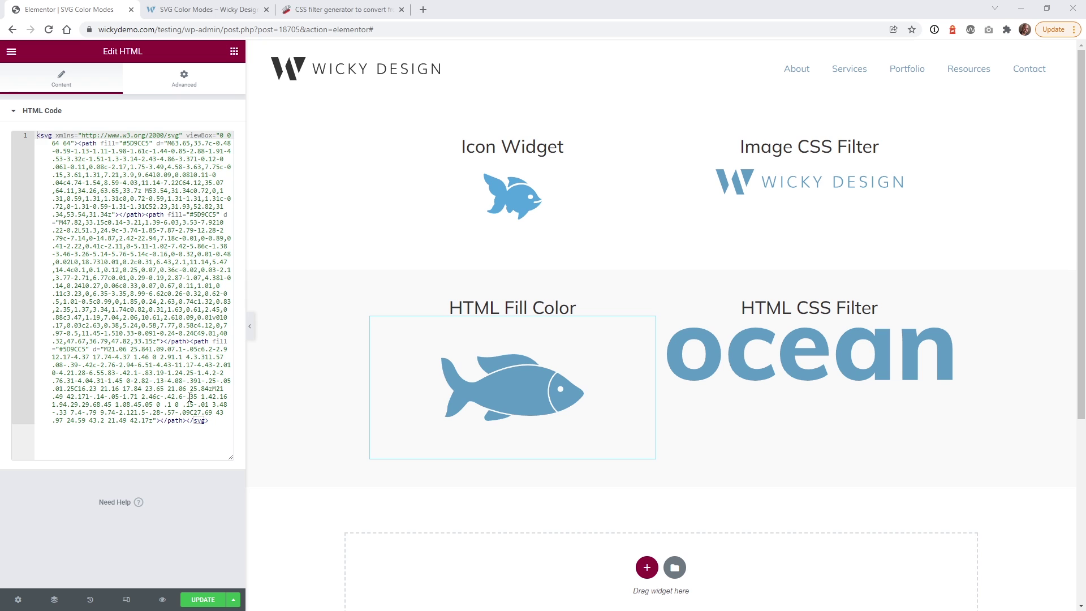
pyautogui.click(199, 396)
pyautogui.click(197, 421)
pyautogui.moveTo(215, 423); pyautogui.dragTo(32, 135)
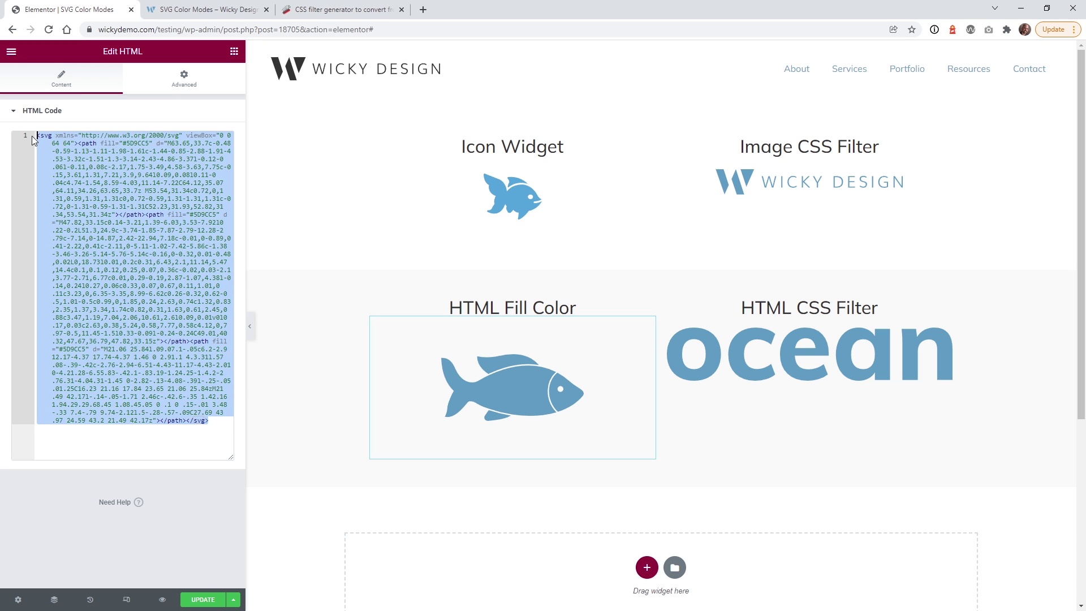
pyautogui.click(106, 271)
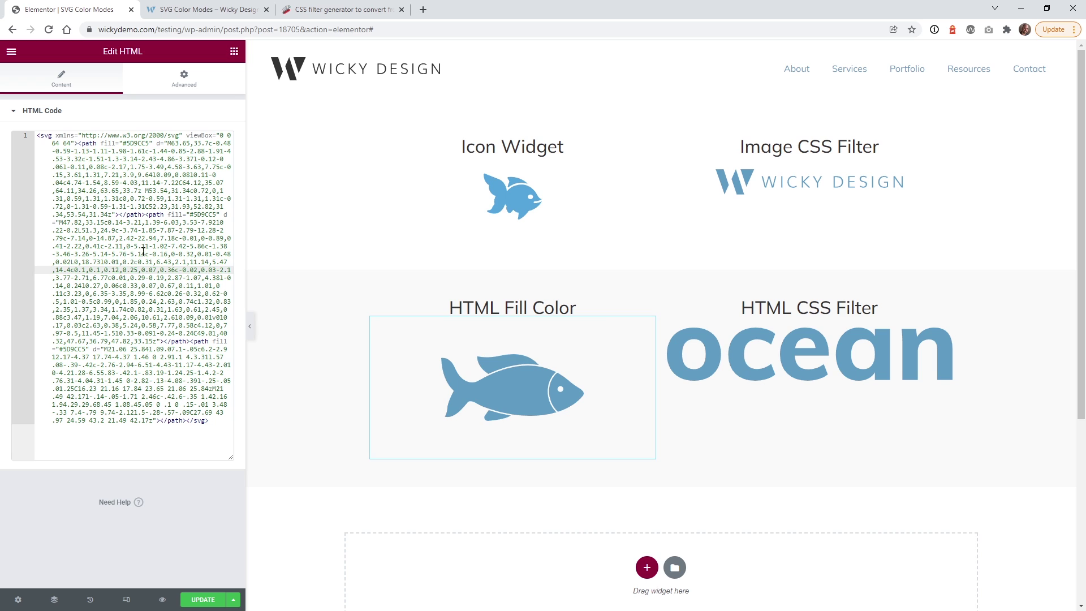
pyautogui.click(143, 249)
pyautogui.click(176, 270)
pyautogui.moveTo(167, 231); pyautogui.dragTo(206, 232)
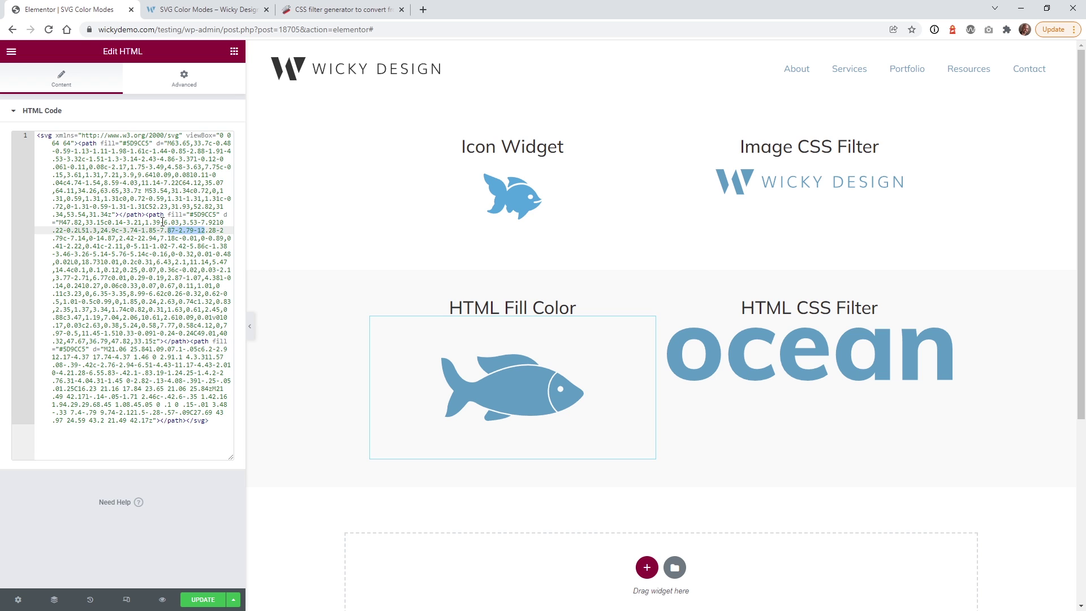
pyautogui.click(174, 254)
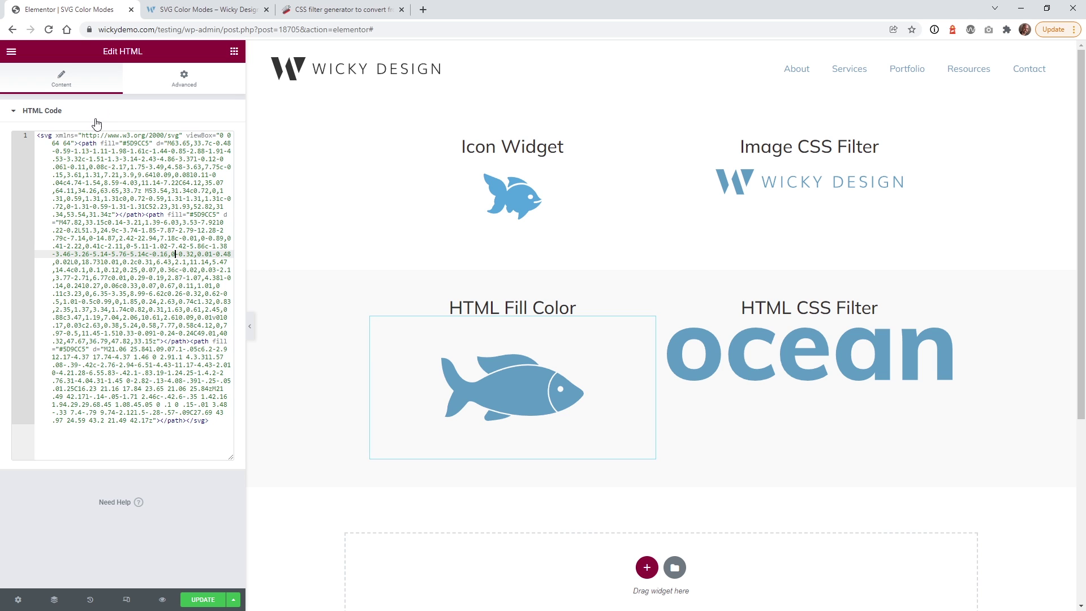
pyautogui.moveTo(44, 135); pyautogui.dragTo(57, 146)
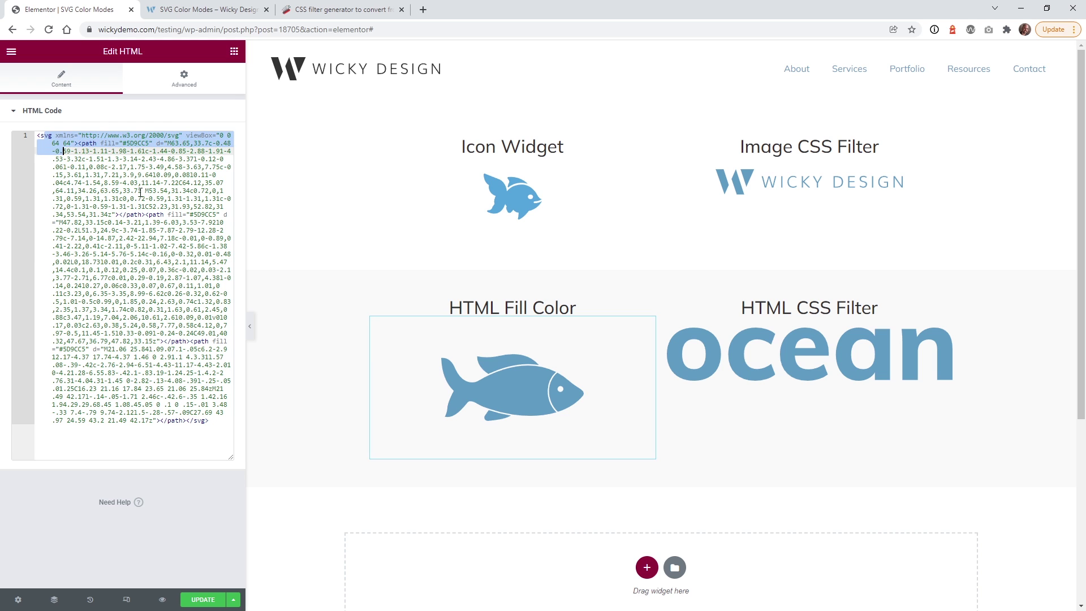
pyautogui.click(217, 428)
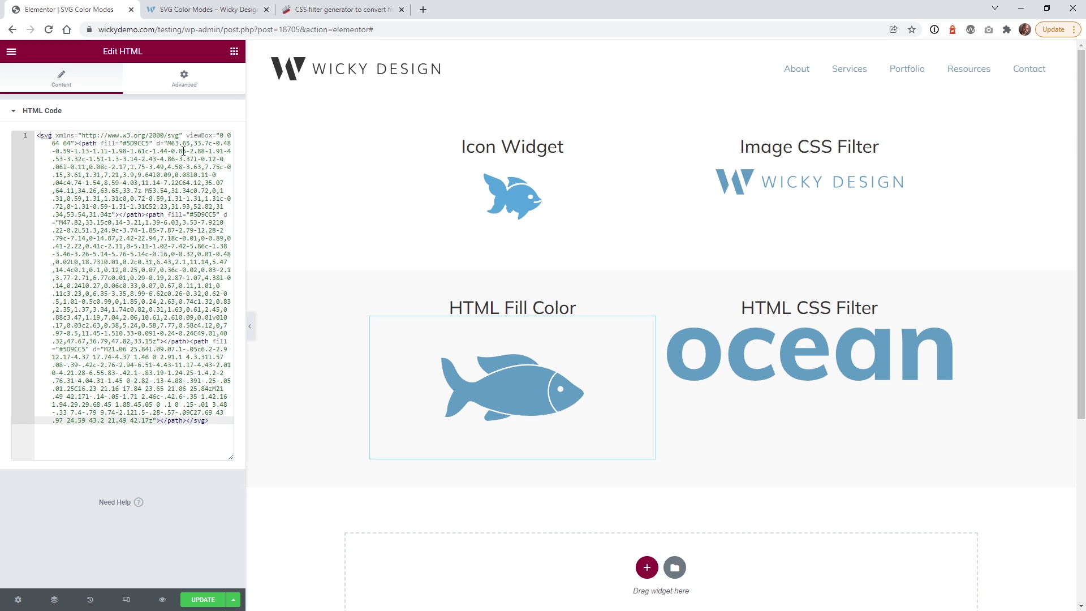
# Step: Delete the fill="#5D9CC5" attribute from each of the fish SVG's three path tags
pyautogui.click(183, 151)
pyautogui.click(90, 144)
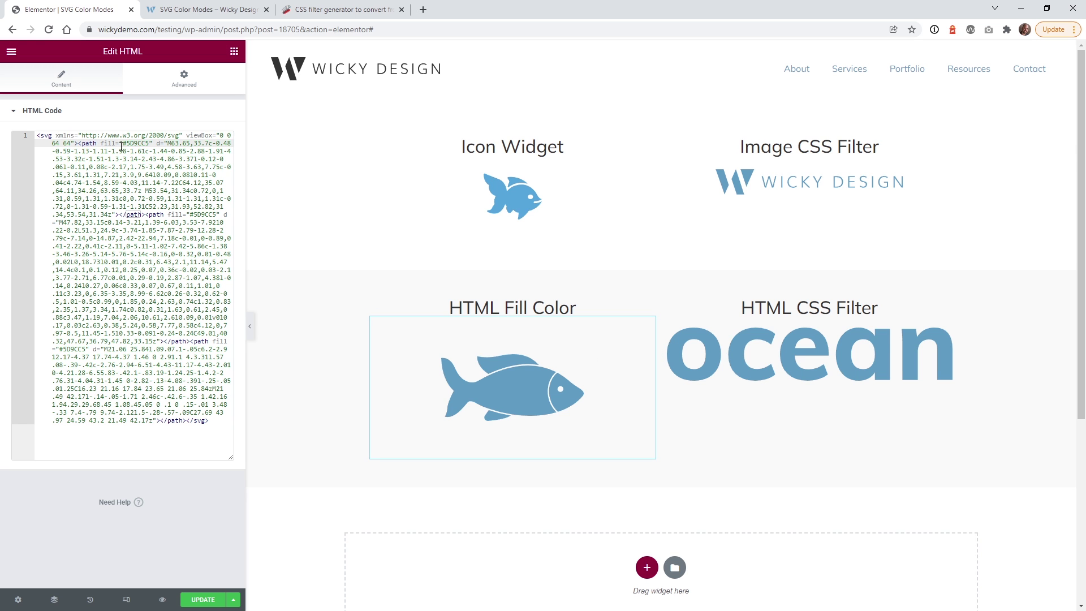
pyautogui.moveTo(153, 145); pyautogui.dragTo(37, 136)
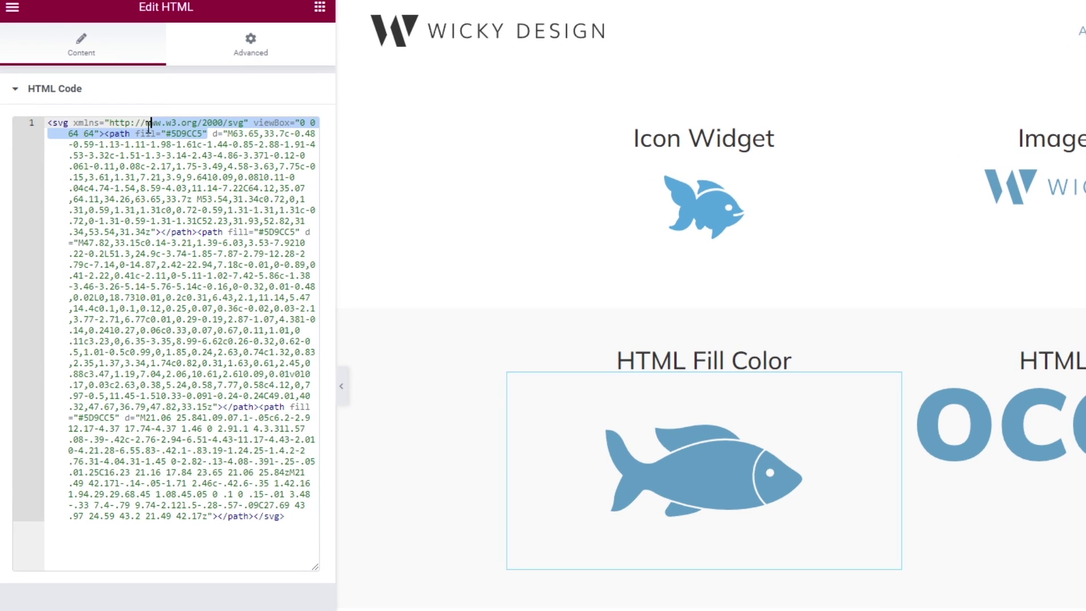
pyautogui.keyDown('shift'); pyautogui.click(137, 134); pyautogui.keyUp('shift')
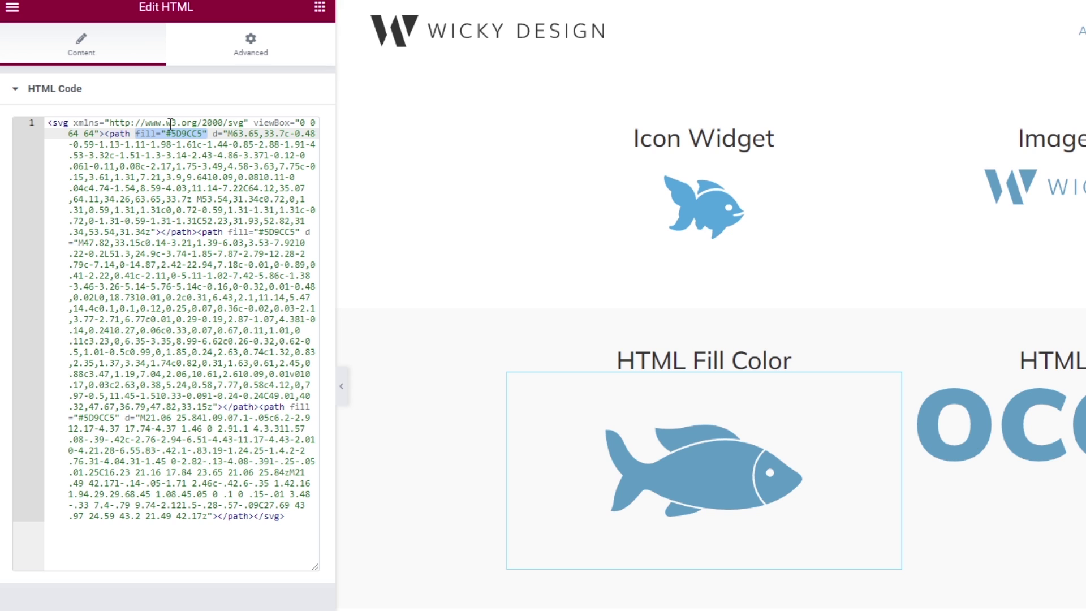
pyautogui.press('BackSpace')
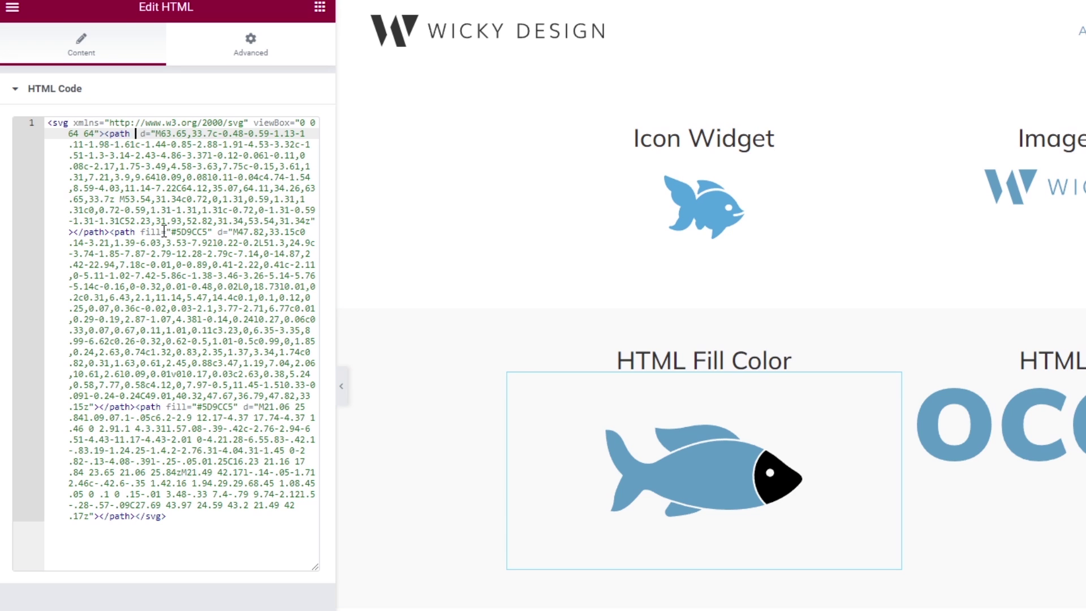
pyautogui.moveTo(140, 232); pyautogui.dragTo(214, 232)
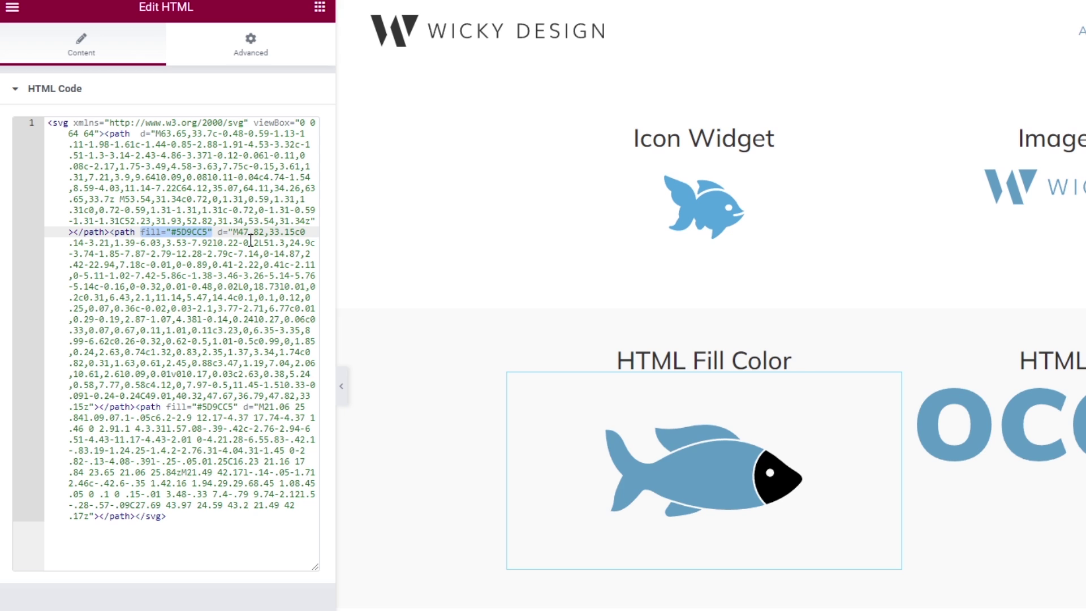
pyautogui.press('BackSpace')
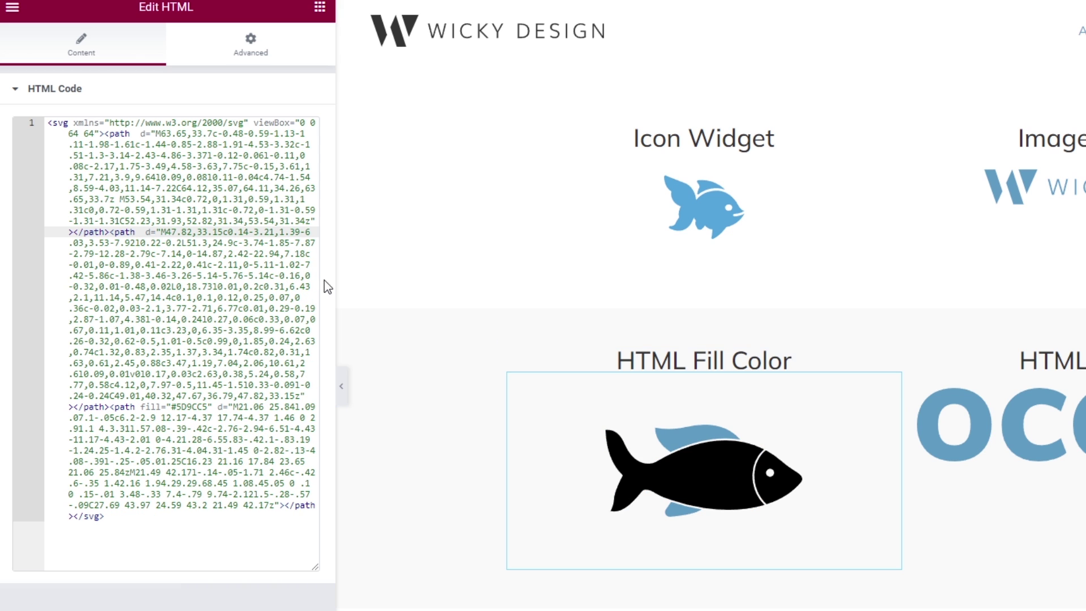
pyautogui.click(125, 407)
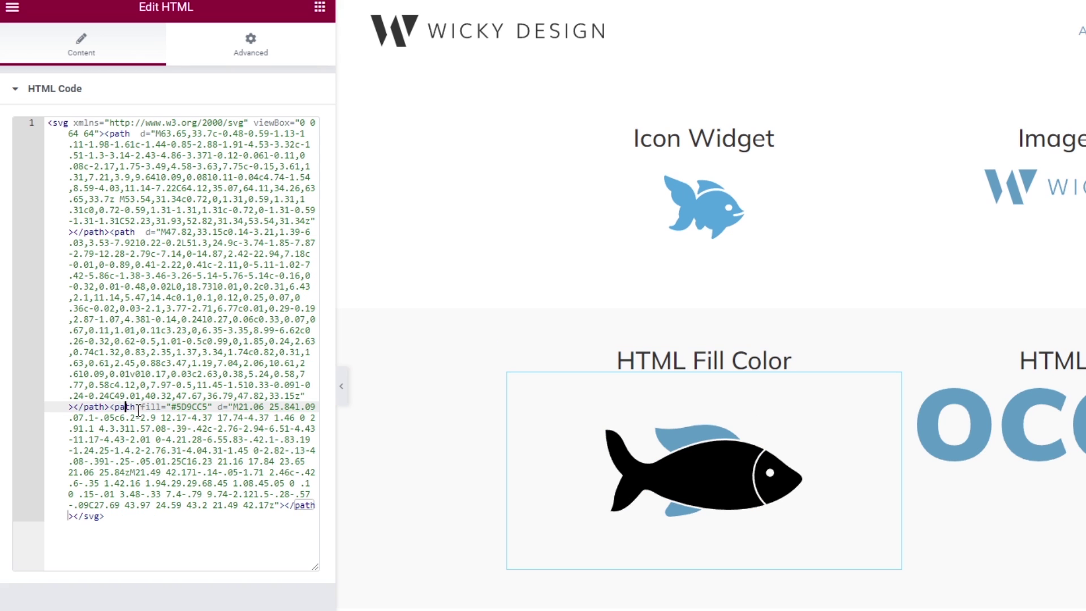
pyautogui.click(208, 407)
pyautogui.moveTo(210, 407); pyautogui.dragTo(141, 408)
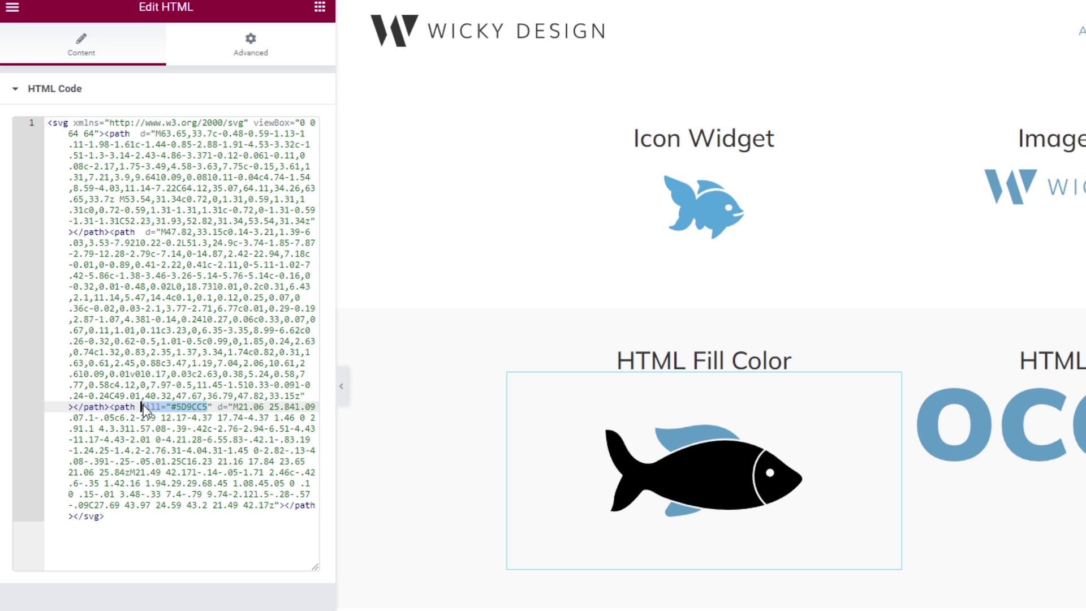
pyautogui.press('BackSpace')
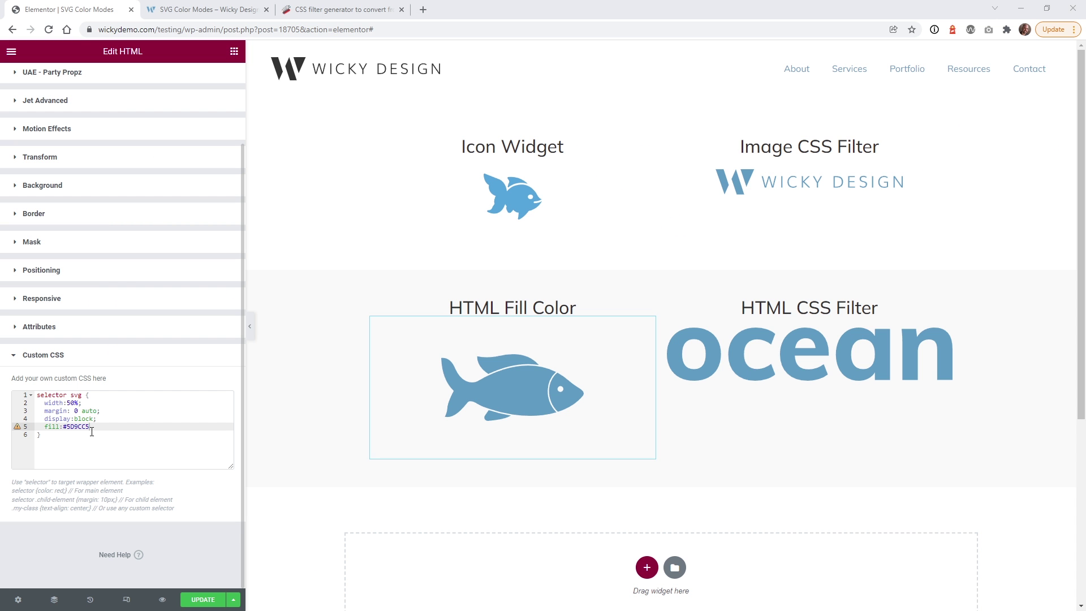
# Step: Review the fish's custom CSS fill:#5D9CC5 value, then show its SVG HTML code again
pyautogui.scroll(2, 89, 374)
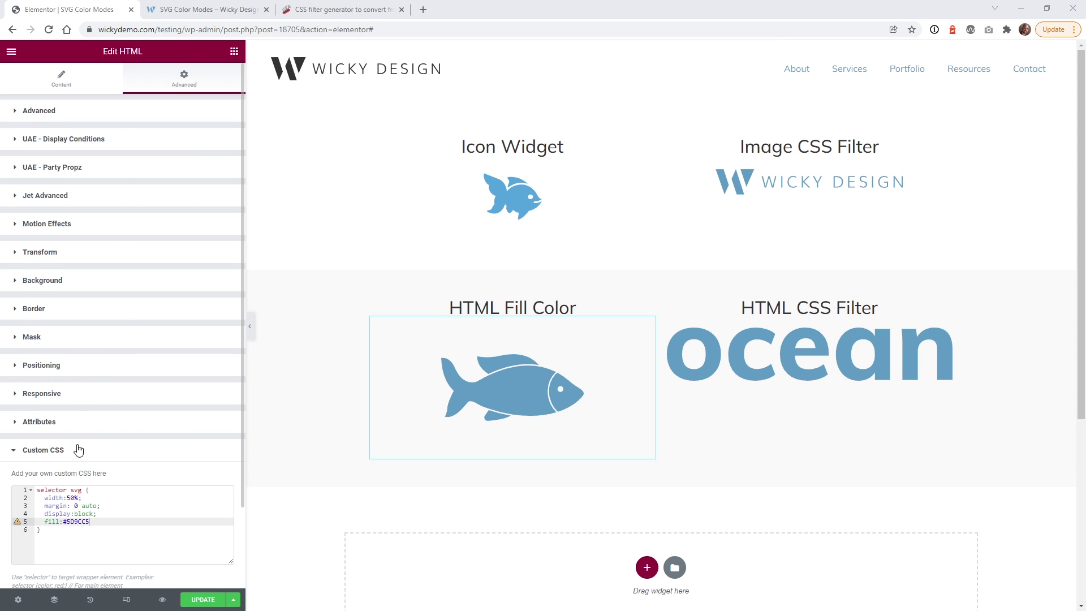
pyautogui.scroll(-2, 82, 447)
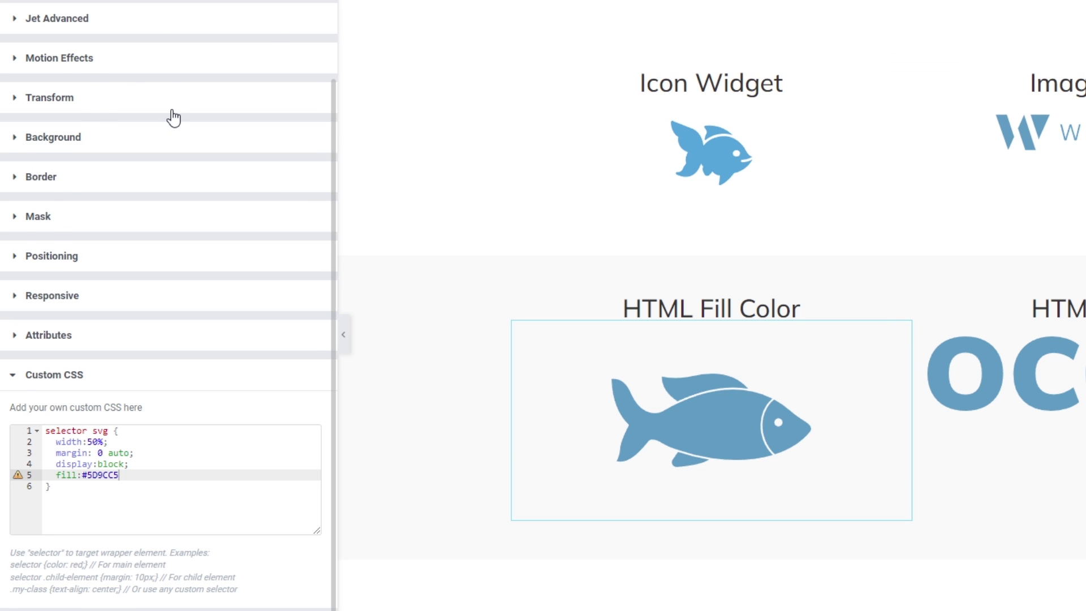
pyautogui.scroll(2, 178, 43)
pyautogui.scroll(-2, 207, 289)
pyautogui.click(88, 476)
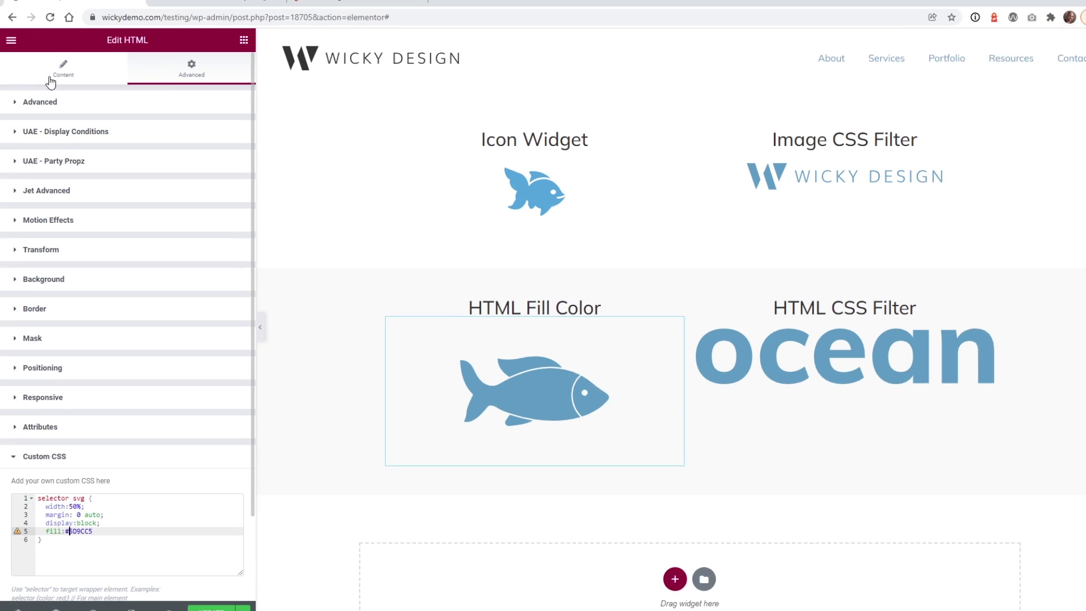
pyautogui.click(52, 78)
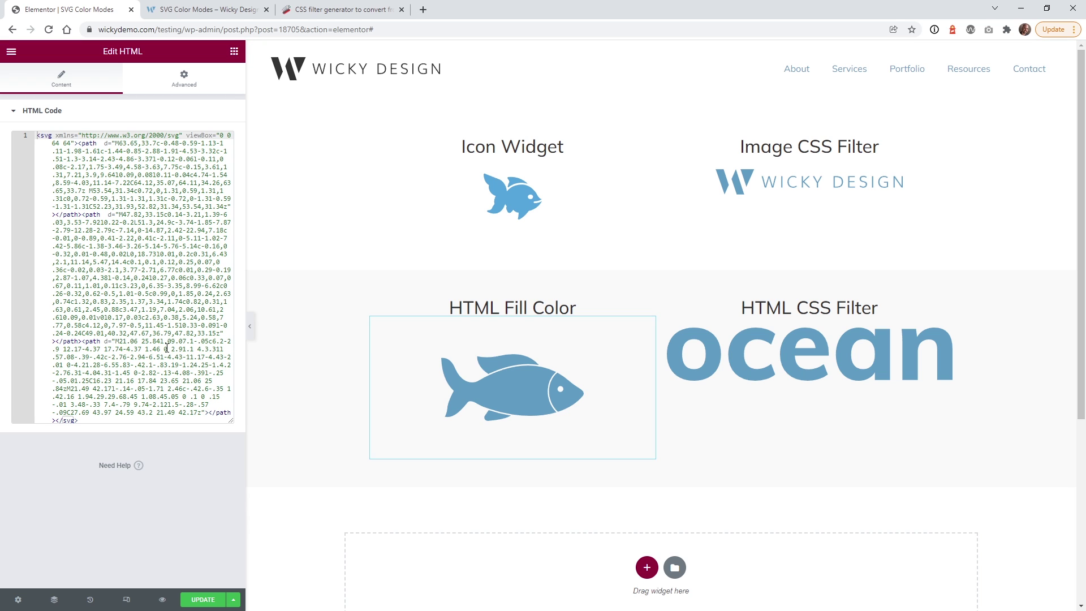
# Step: In the fish widget's Custom CSS, duplicate the svg rule below the original
pyautogui.click(184, 79)
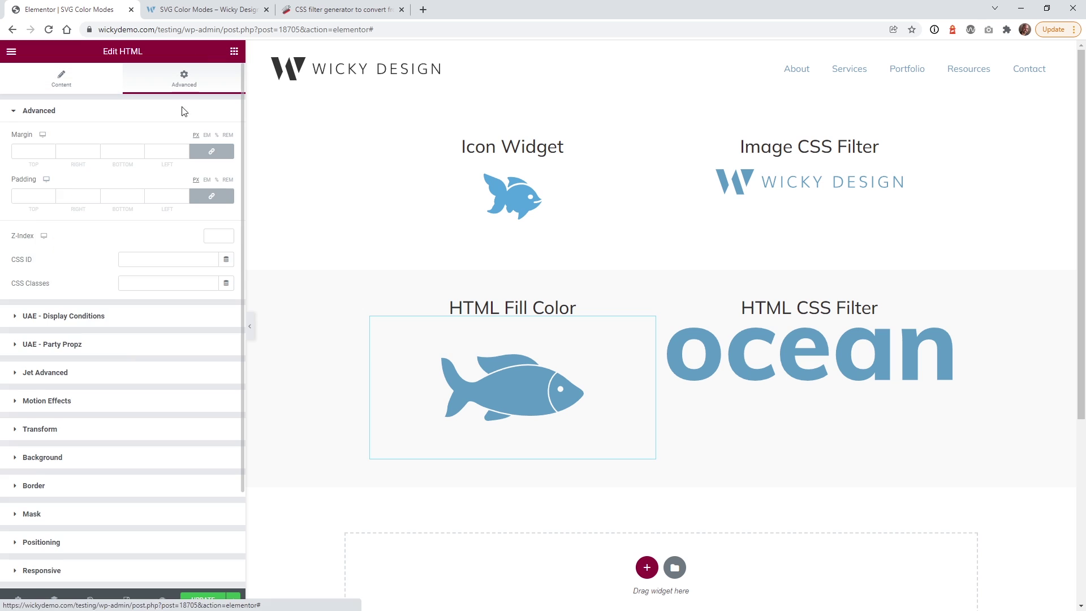
pyautogui.scroll(-2, 126, 364)
pyautogui.click(42, 511)
pyautogui.scroll(-2, 94, 439)
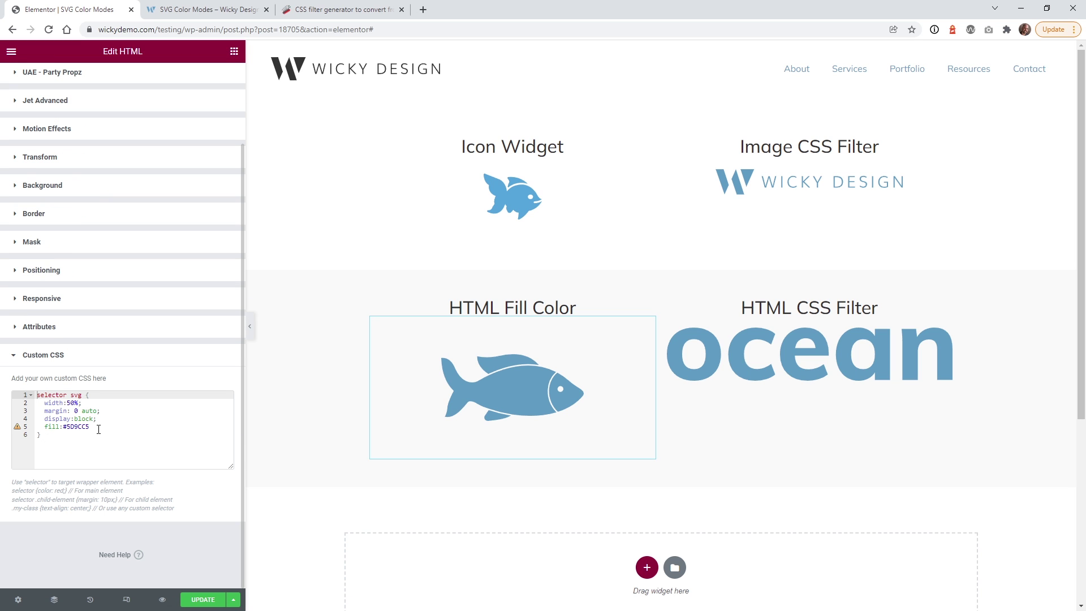
pyautogui.moveTo(98, 429); pyautogui.dragTo(33, 403)
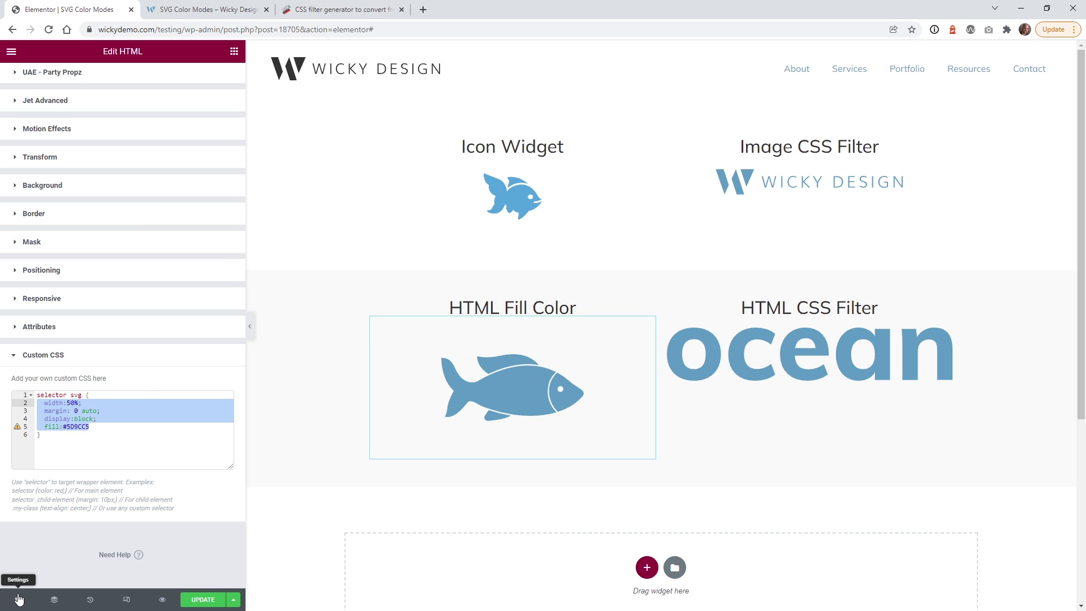
pyautogui.click(70, 427)
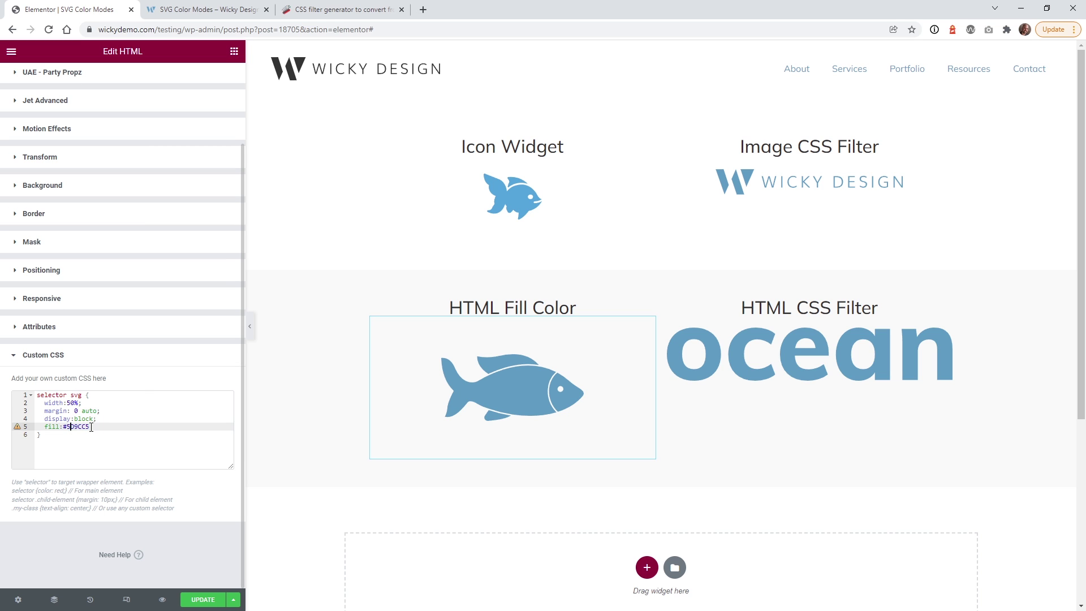
pyautogui.moveTo(61, 437); pyautogui.dragTo(37, 395)
pyautogui.hotkey('ctrl', 'c')
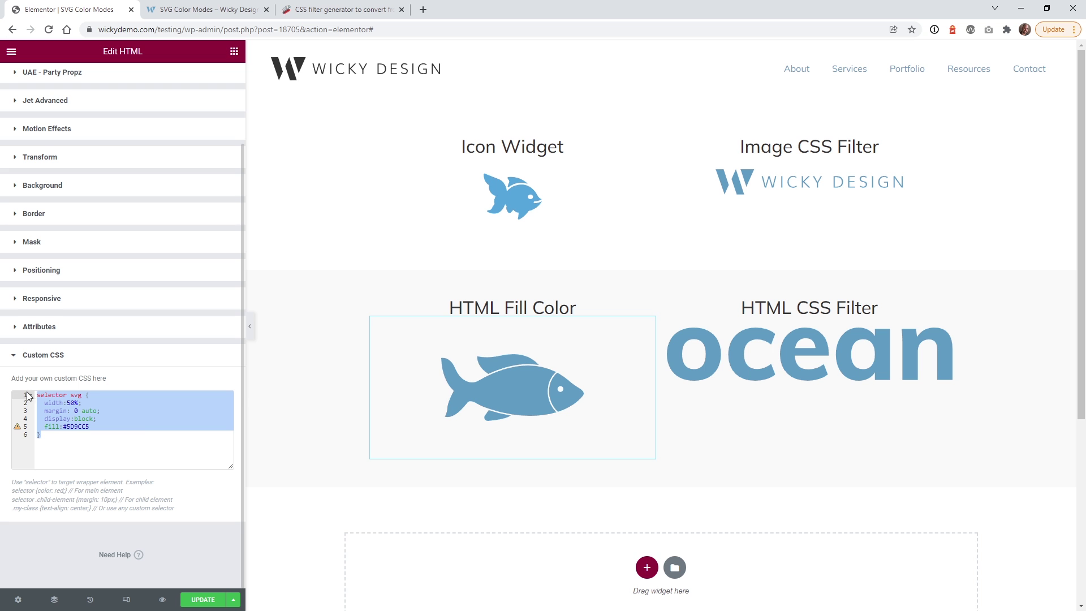
pyautogui.click(120, 449)
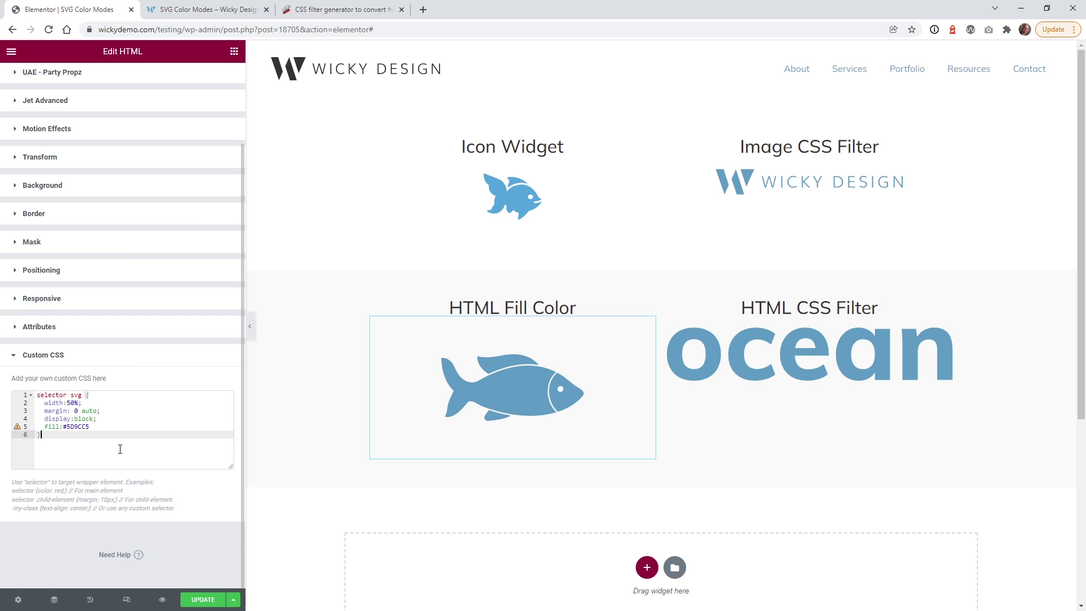
pyautogui.press('Return')
pyautogui.press('Return')
pyautogui.hotkey('ctrl', 'v')
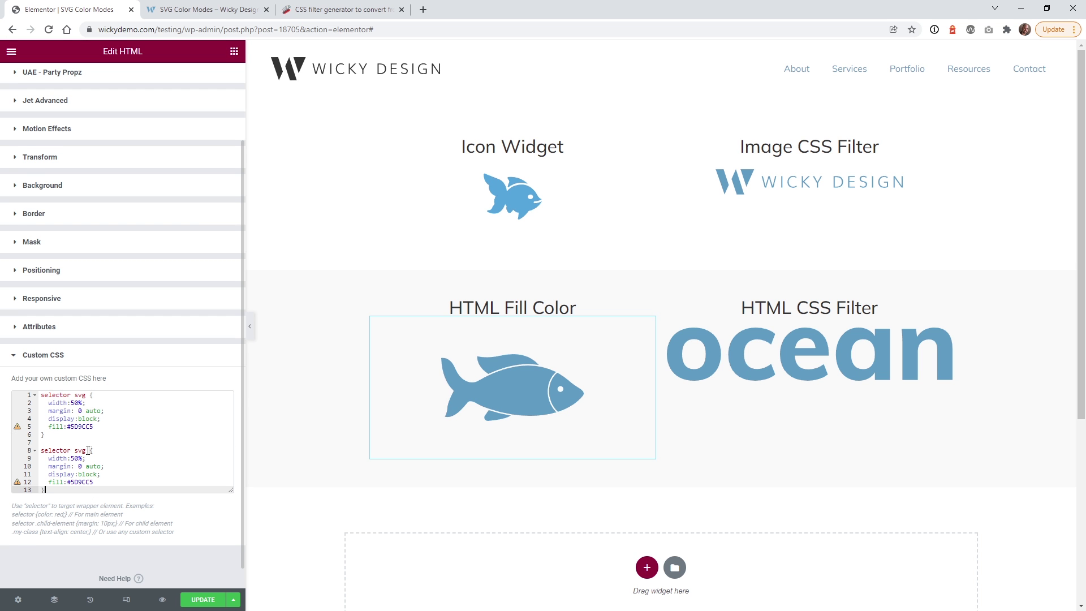
# Step: Turn the copy into an svg:hover rule with only fill:#333, and enlarge the CSS box
pyautogui.click(88, 450)
pyautogui.write(':hover')
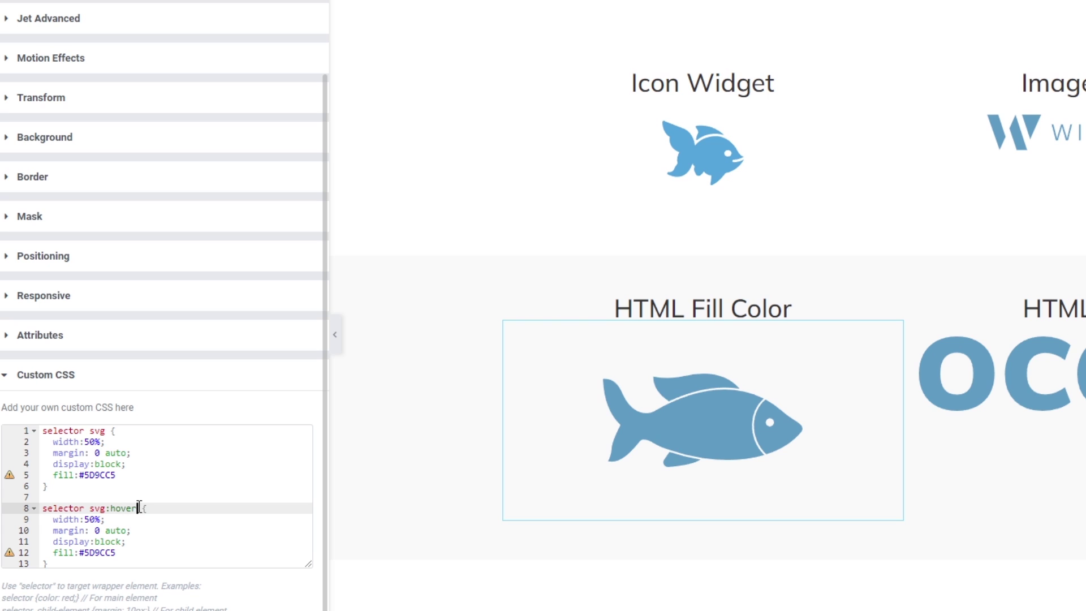
pyautogui.moveTo(46, 519); pyautogui.dragTo(85, 519)
pyautogui.press('BackSpace')
pyautogui.click(149, 508)
pyautogui.press('Delete')
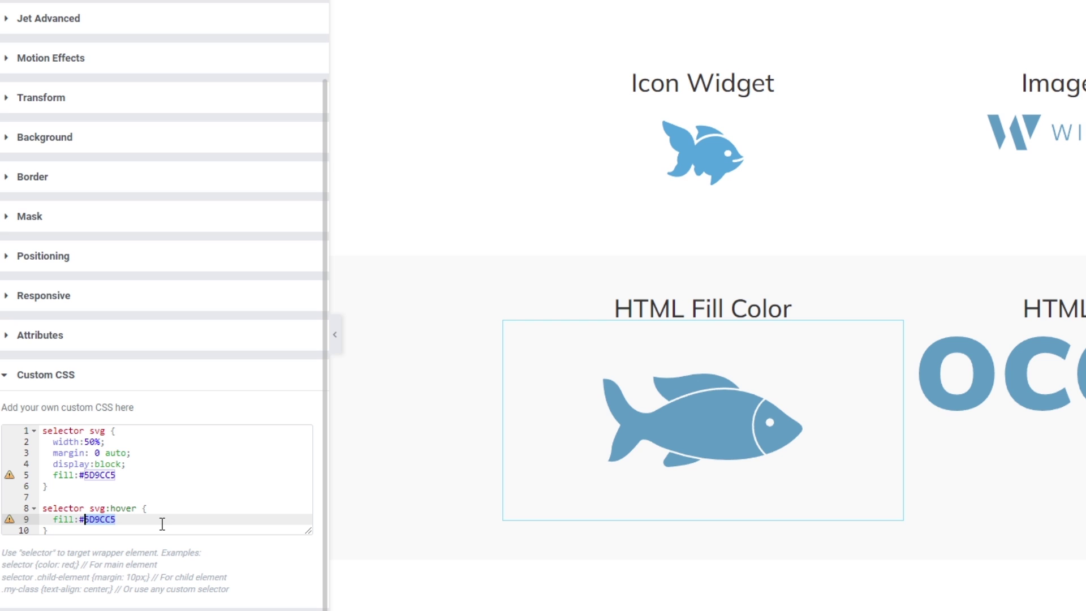
pyautogui.write('333')
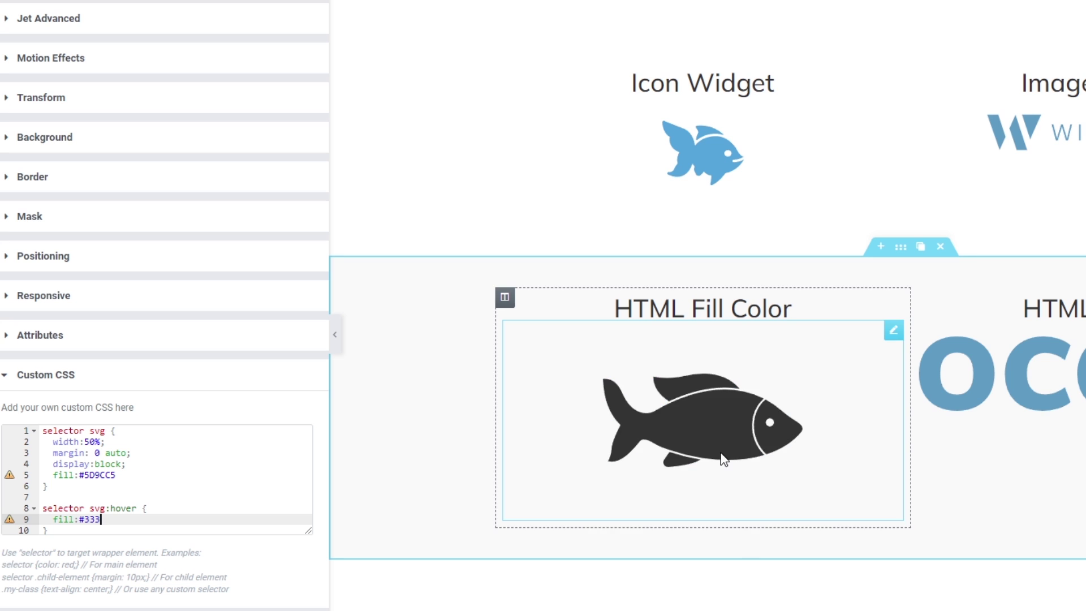
pyautogui.moveTo(68, 519); pyautogui.dragTo(96, 524)
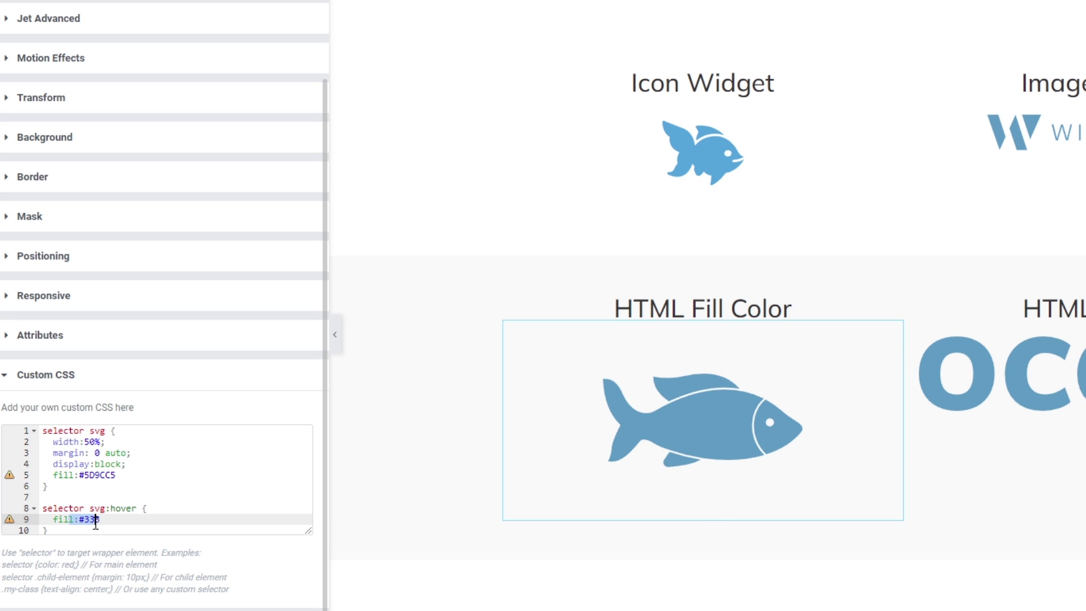
pyautogui.click(113, 519)
pyautogui.click(134, 489)
pyautogui.click(143, 508)
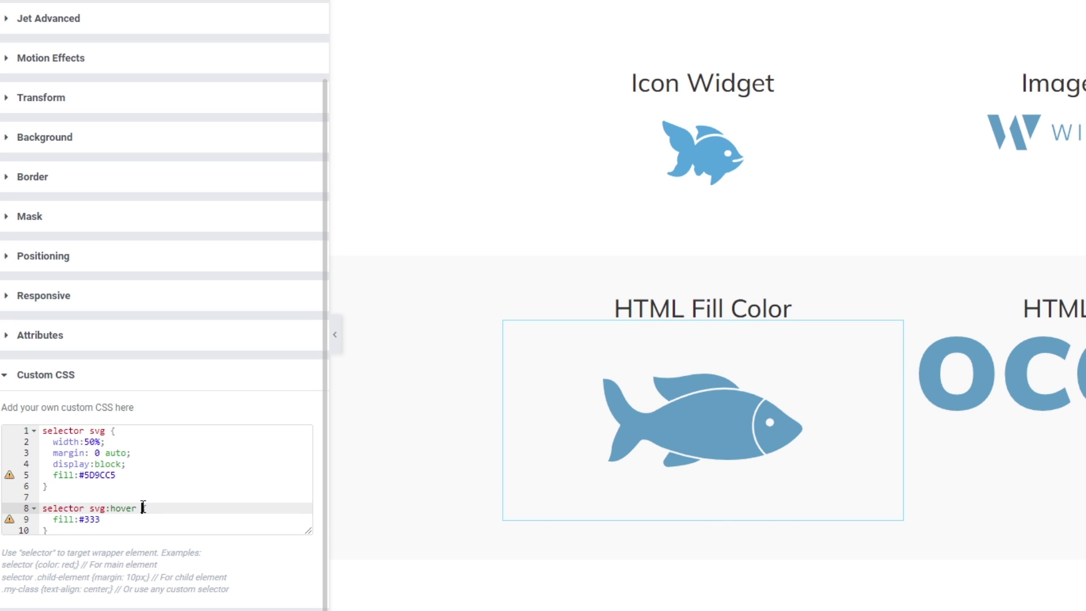
pyautogui.click(80, 493)
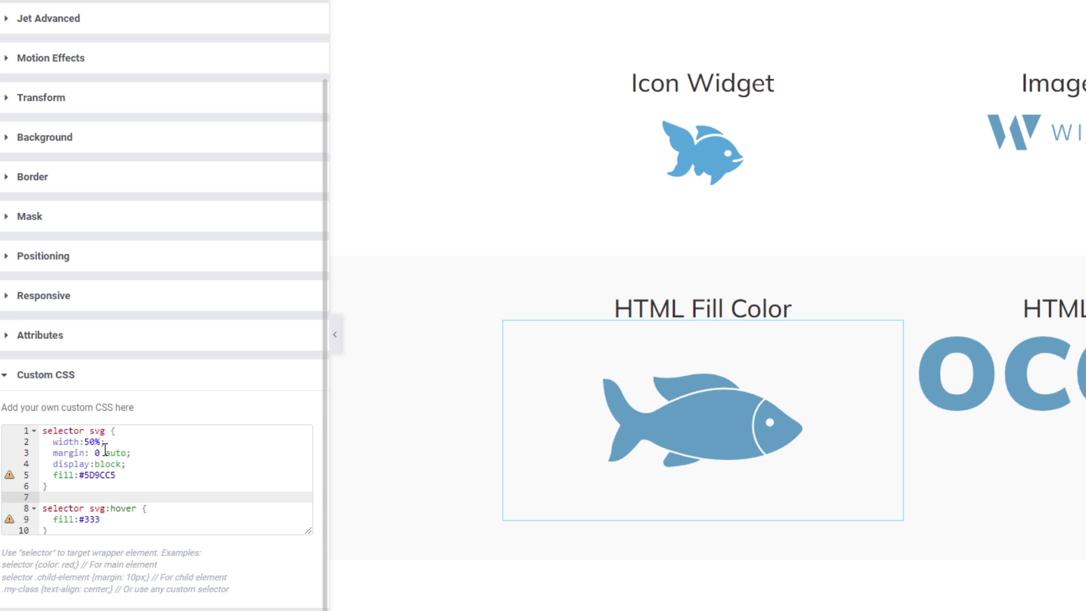
pyautogui.moveTo(308, 530); pyautogui.dragTo(308, 556)
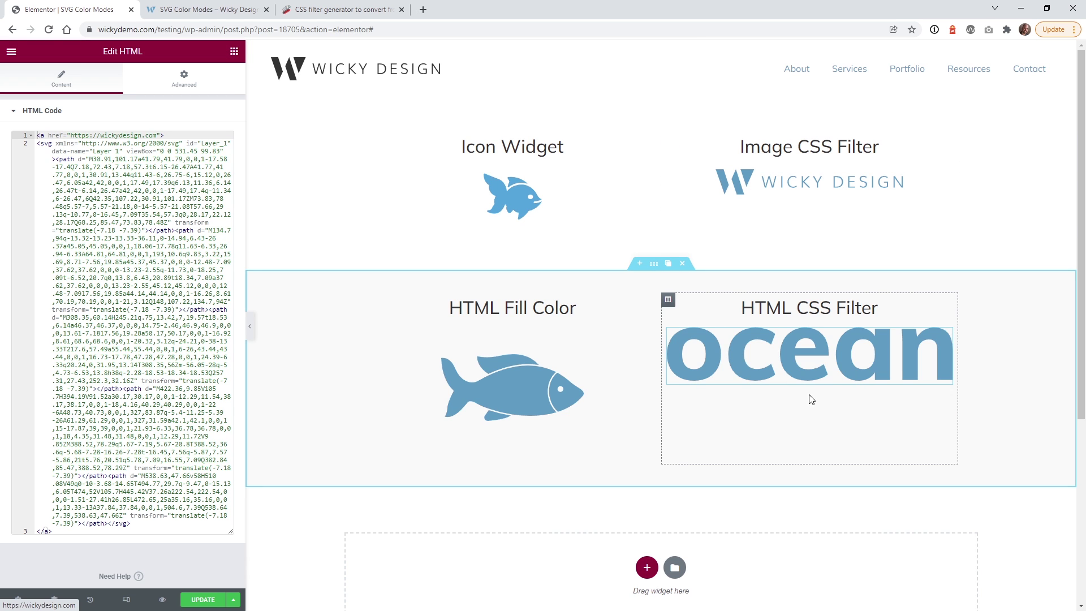
# Step: Open the ocean logo widget's Custom CSS and select its base svg filter line
pyautogui.click(102, 110)
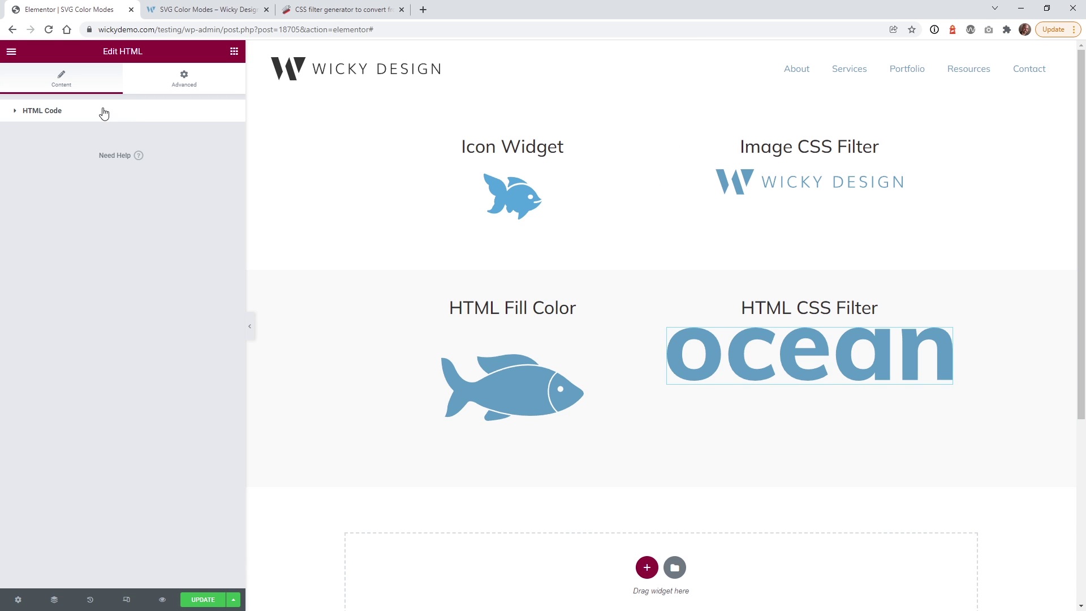
pyautogui.click(179, 85)
pyautogui.scroll(-3, 77, 509)
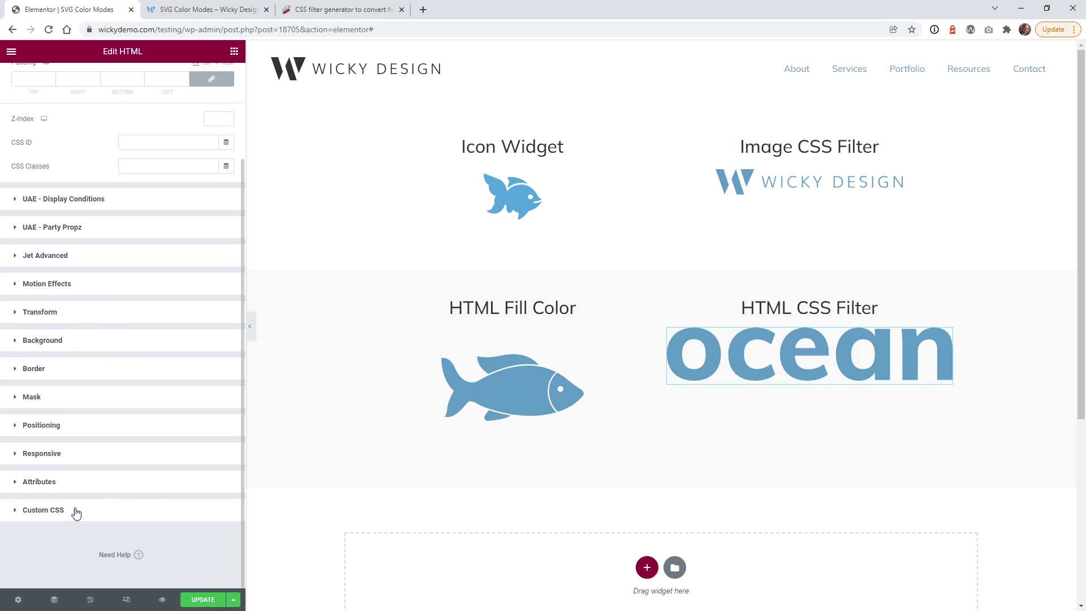
pyautogui.click(76, 512)
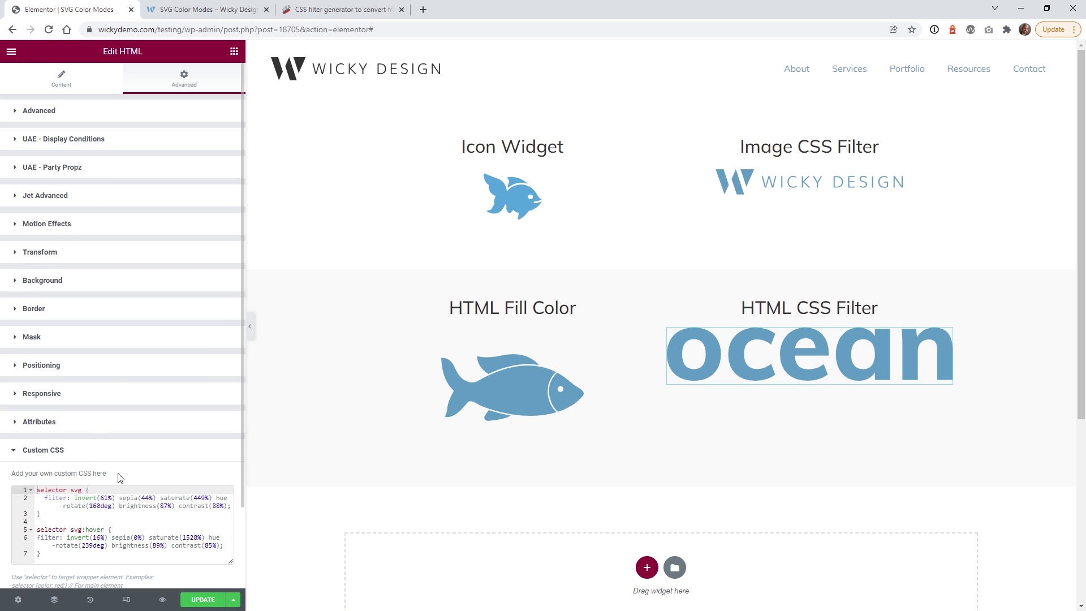
pyautogui.moveTo(53, 498); pyautogui.dragTo(270, 510)
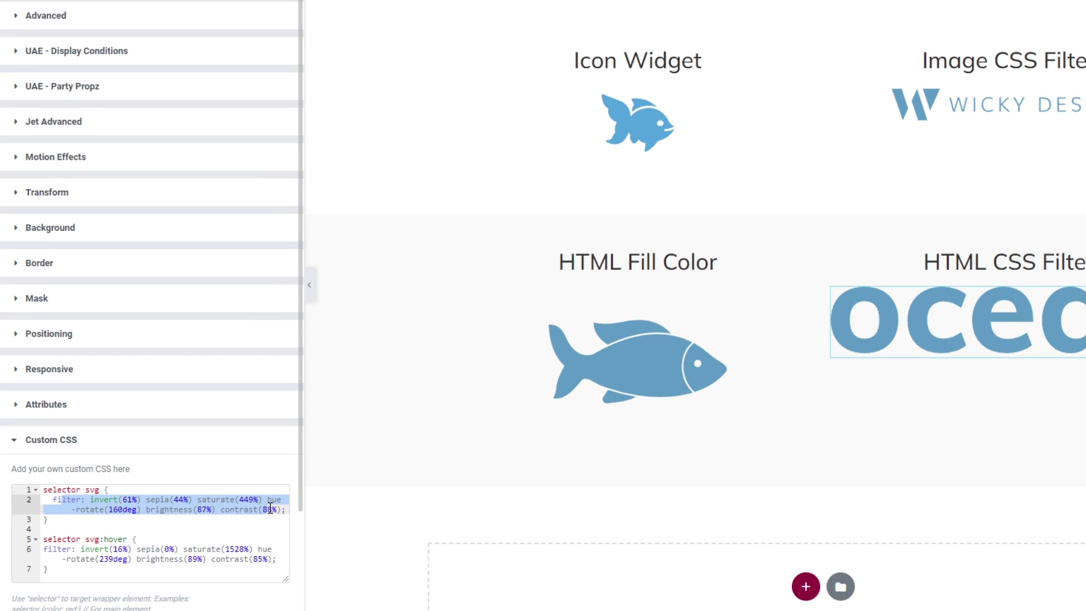
pyautogui.moveTo(269, 509); pyautogui.dragTo(369, 494)
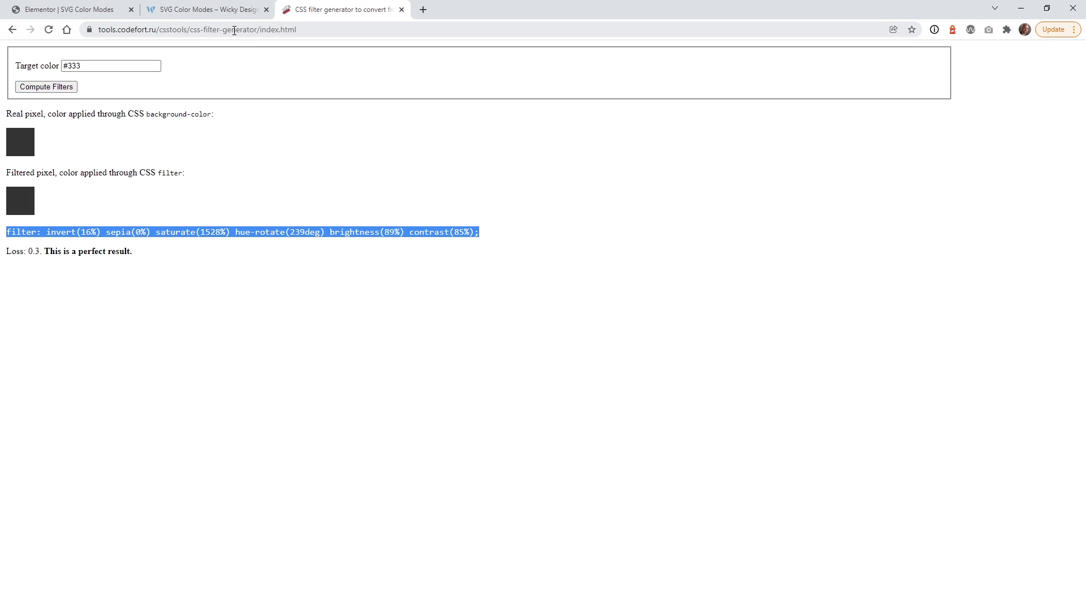
# Step: Compute a CSS filter for target colour #333 in the generator and select the result
pyautogui.click(234, 30)
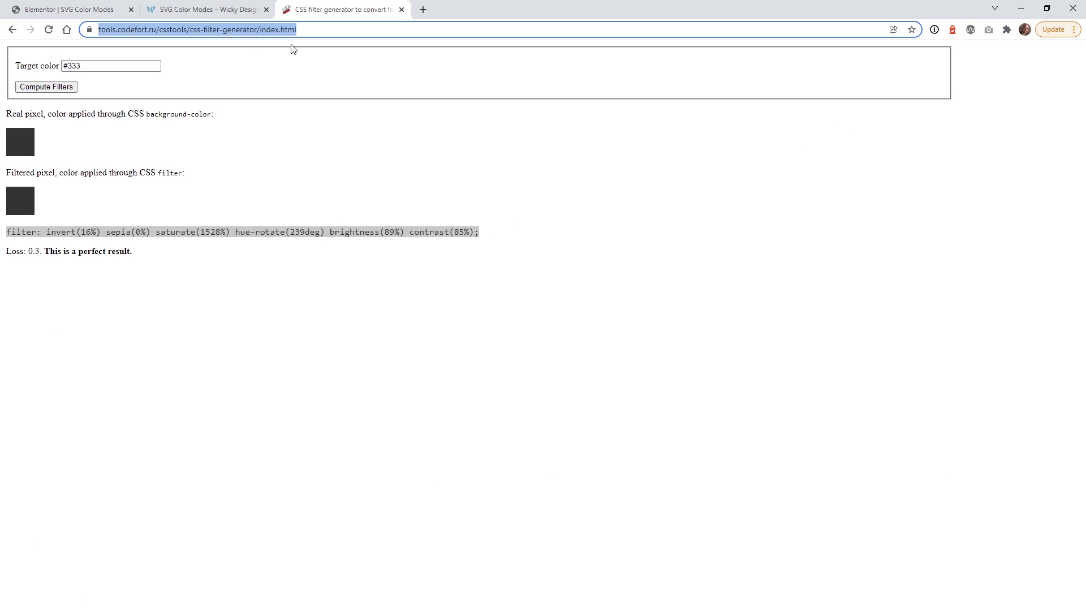
pyautogui.click(36, 72)
pyautogui.click(89, 66)
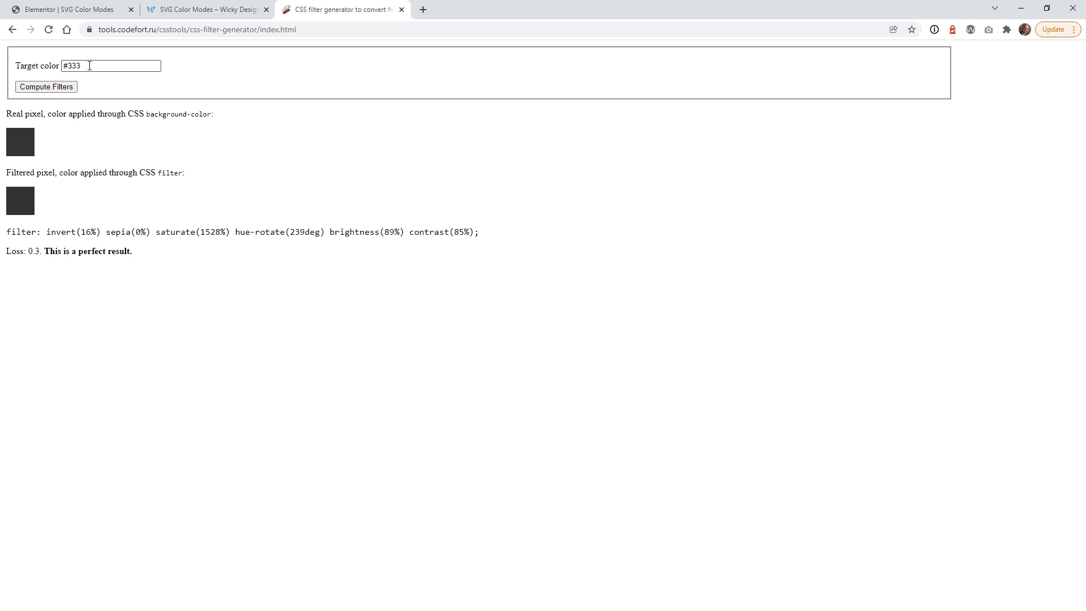
pyautogui.click(71, 86)
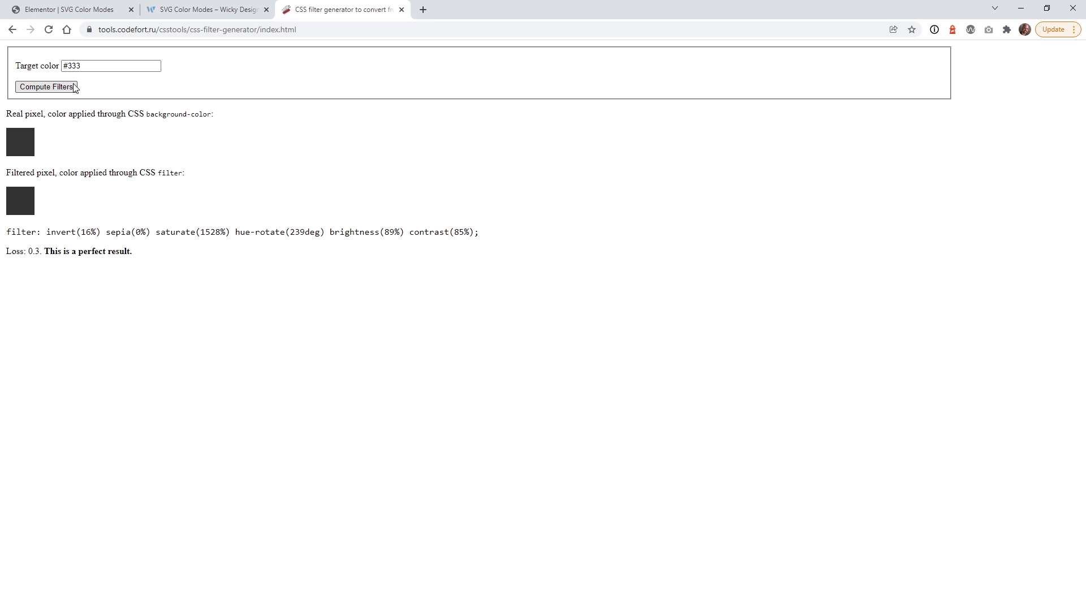
pyautogui.click(63, 88)
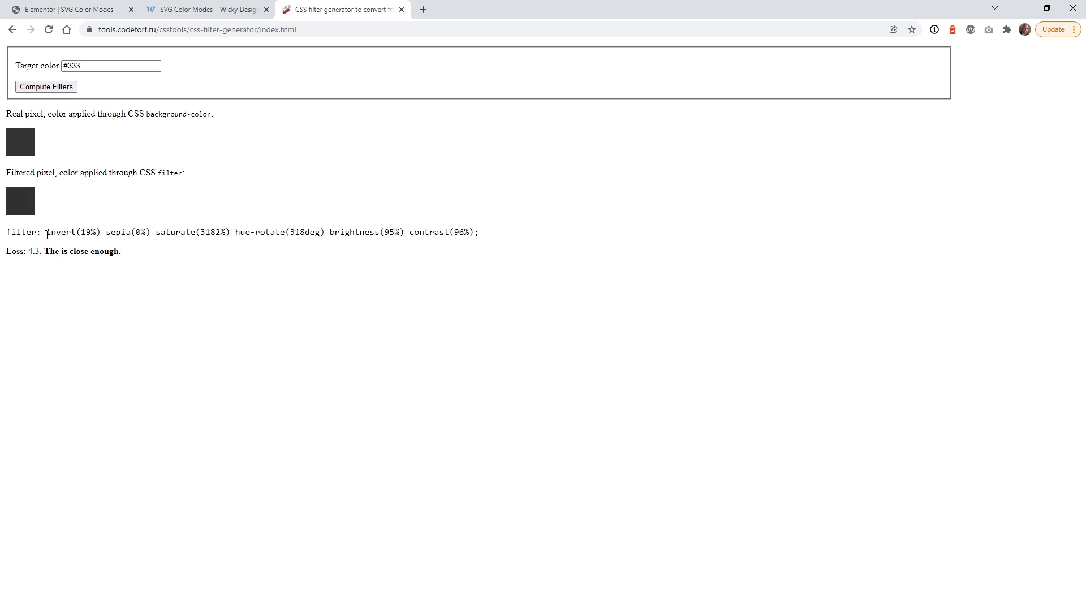
pyautogui.moveTo(474, 238); pyautogui.dragTo(117, 260)
# Step: Recompute until the #333 filter is a perfect result (loss 0.8), select it, and return to Elementor
pyautogui.click(57, 88)
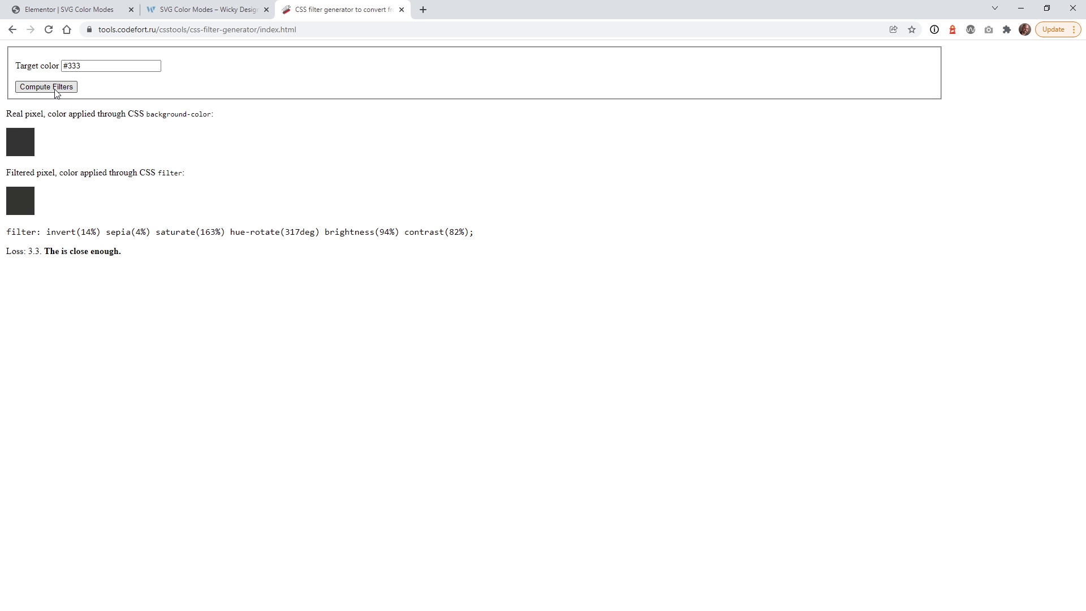
pyautogui.click(57, 88)
pyautogui.click(57, 89)
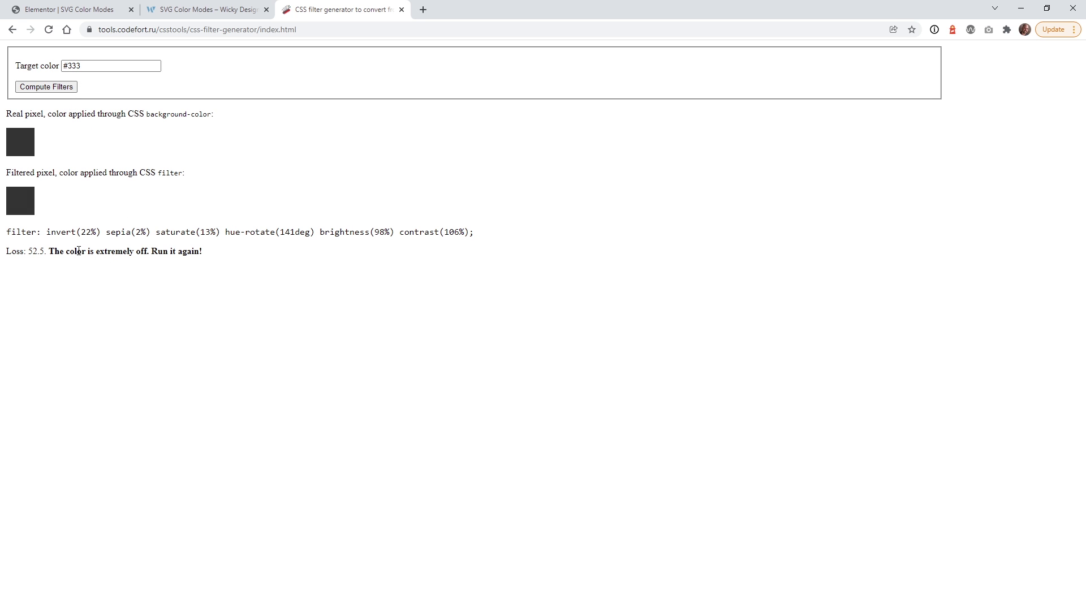
pyautogui.click(55, 91)
pyautogui.click(55, 91)
pyautogui.click(54, 90)
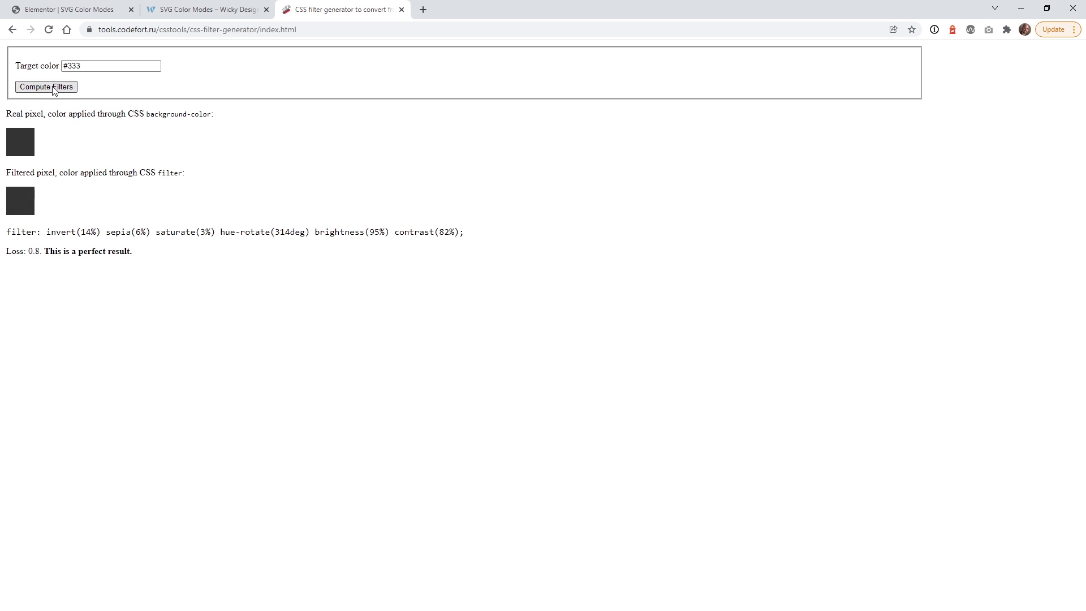
pyautogui.moveTo(131, 252); pyautogui.dragTo(55, 251)
pyautogui.tripleClick(85, 232)
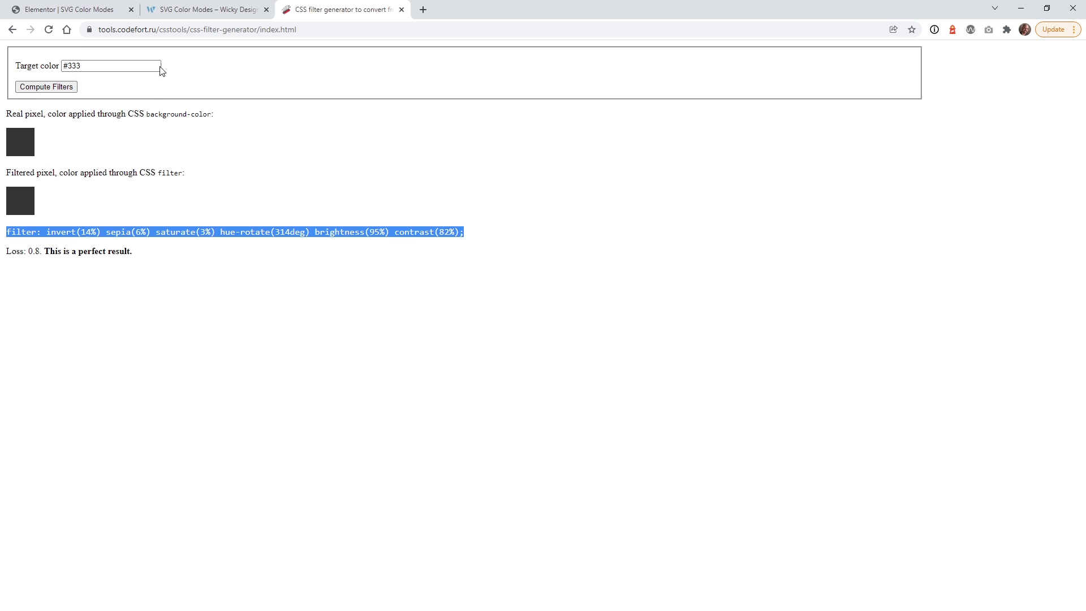
pyautogui.click(204, 9)
# Step: Review the ocean widget's custom CSS invert and hue-rotate filters for the normal and hover states
pyautogui.click(83, 11)
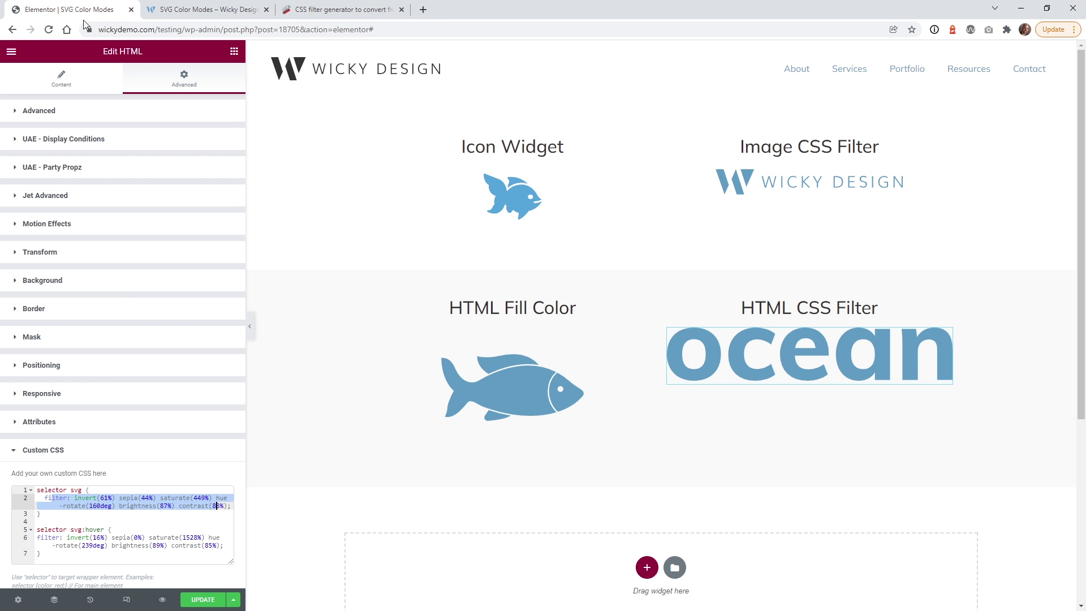
pyautogui.click(128, 513)
pyautogui.scroll(-3, 116, 516)
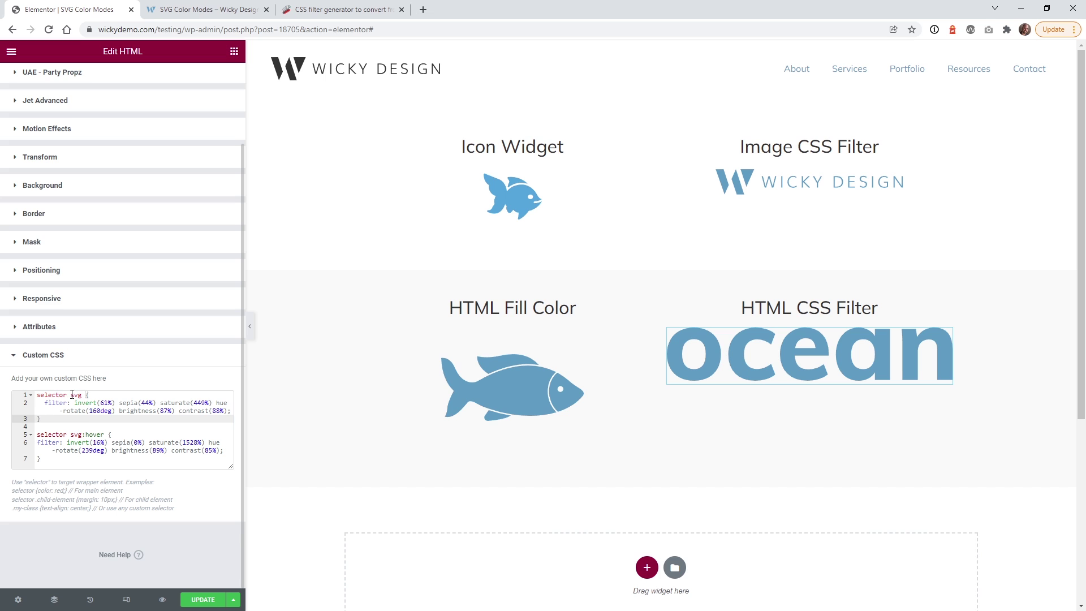
pyautogui.click(53, 404)
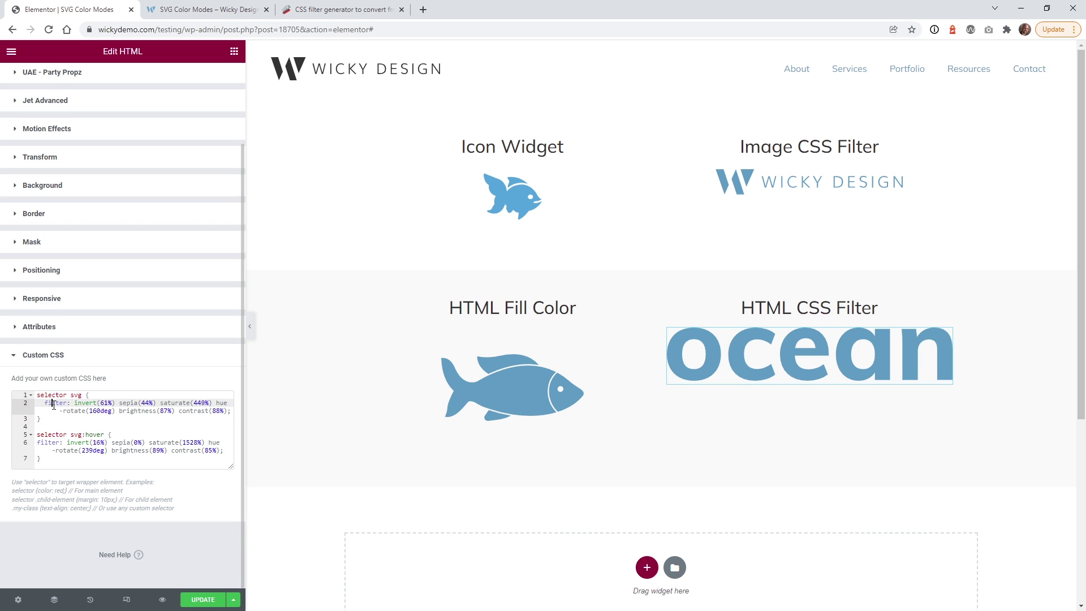
pyautogui.click(80, 411)
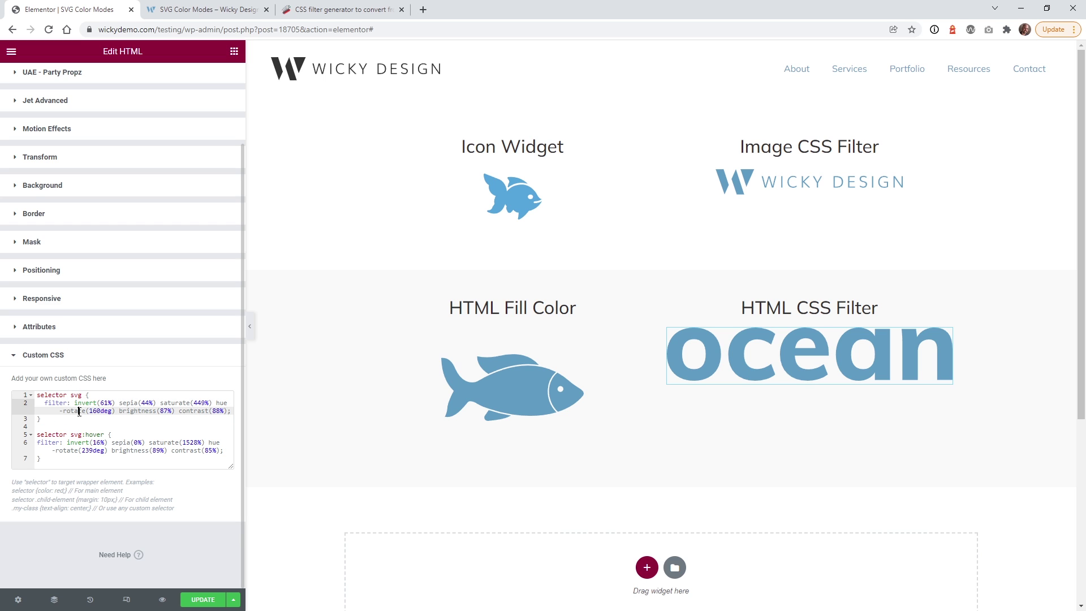
pyautogui.click(52, 436)
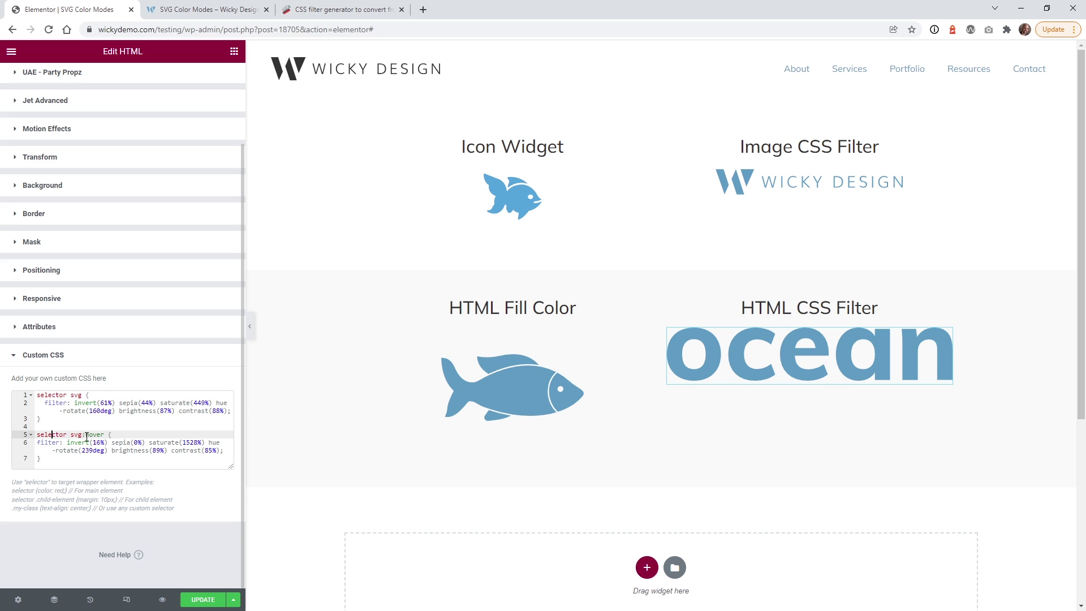
pyautogui.click(78, 443)
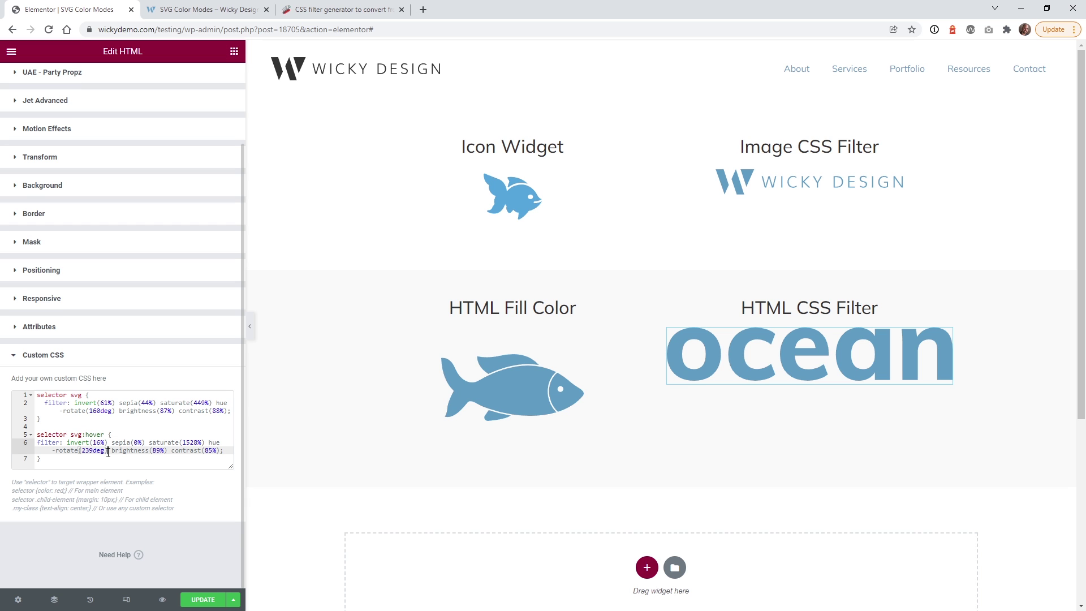
pyautogui.click(117, 405)
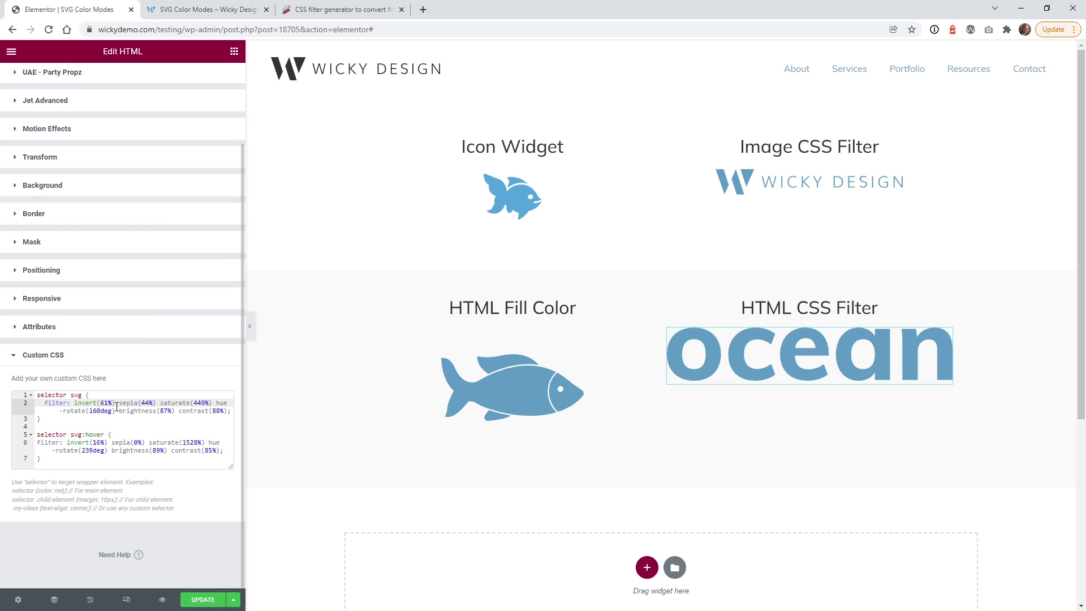
pyautogui.tripleClick(107, 444)
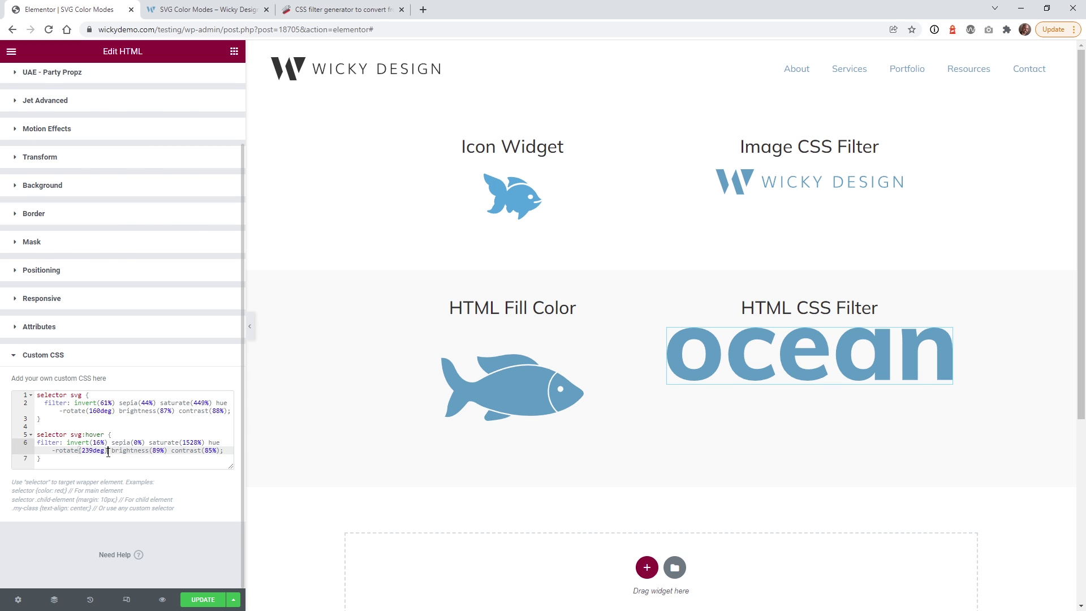
# Step: Check the CSS filter generator, then reopen the fish widget's Custom CSS with the #333 hover fill
pyautogui.hotkey('ctrl', '3')
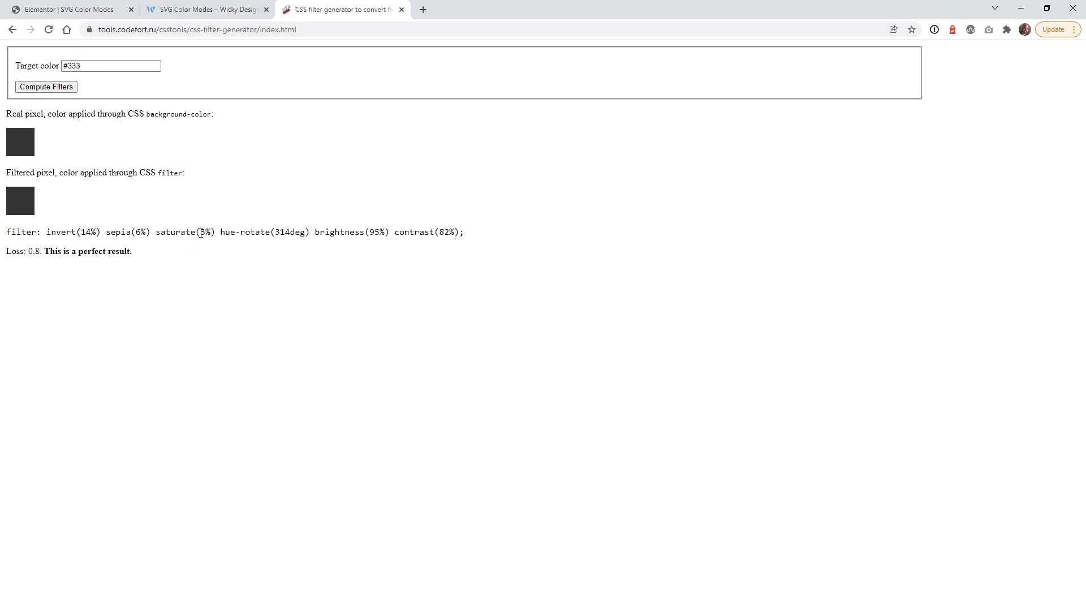
pyautogui.hotkey('ctrl', '1')
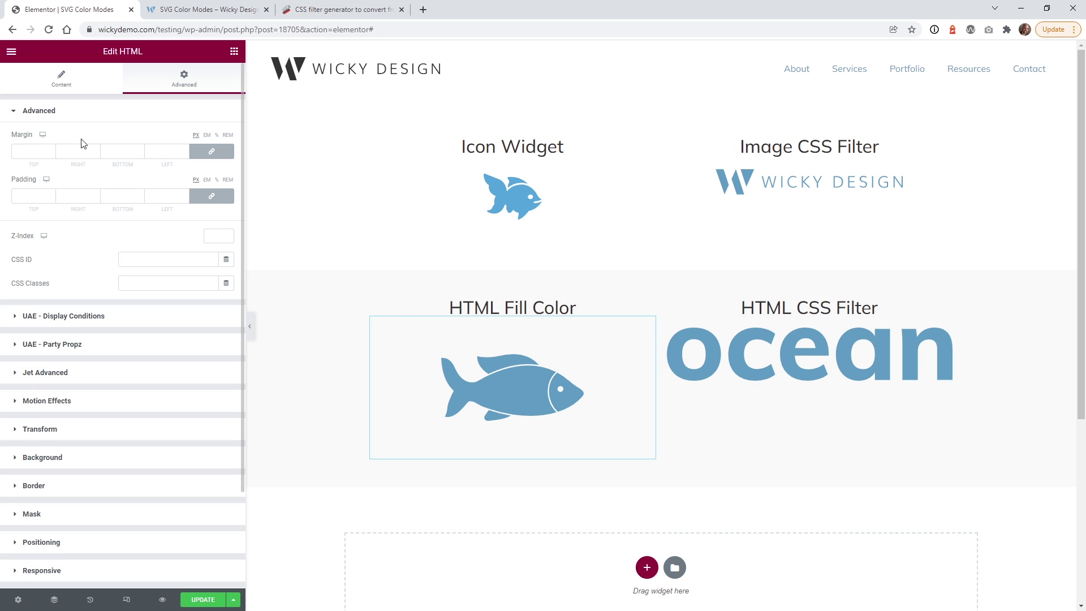
pyautogui.click(66, 116)
pyautogui.click(74, 456)
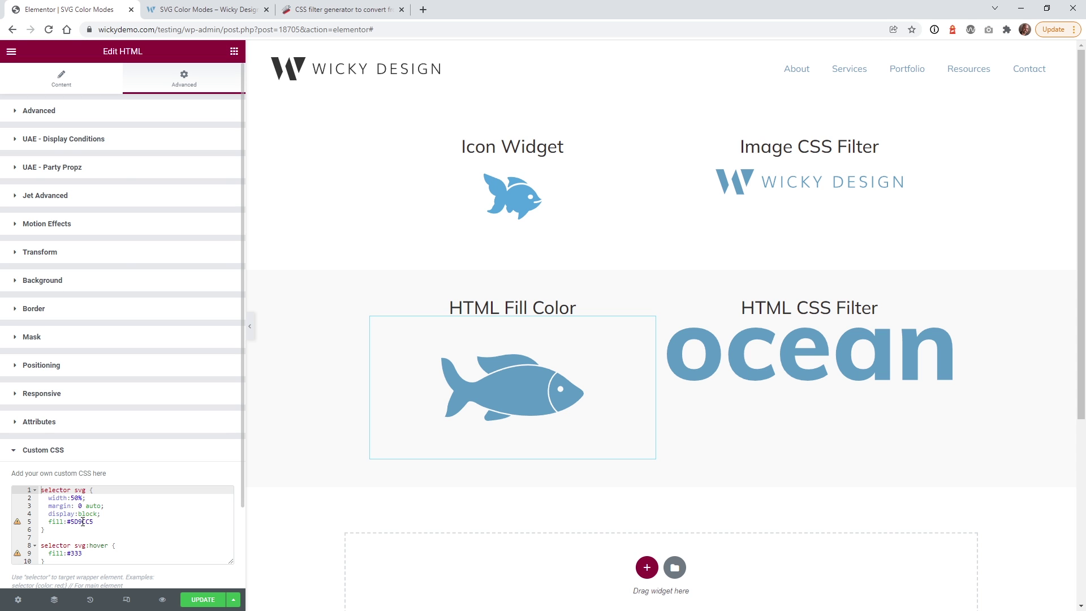
# Step: Inspect the ocean widget's HTML code: an SVG wrapped in a link to wickydesign.com
pyautogui.click(946, 335)
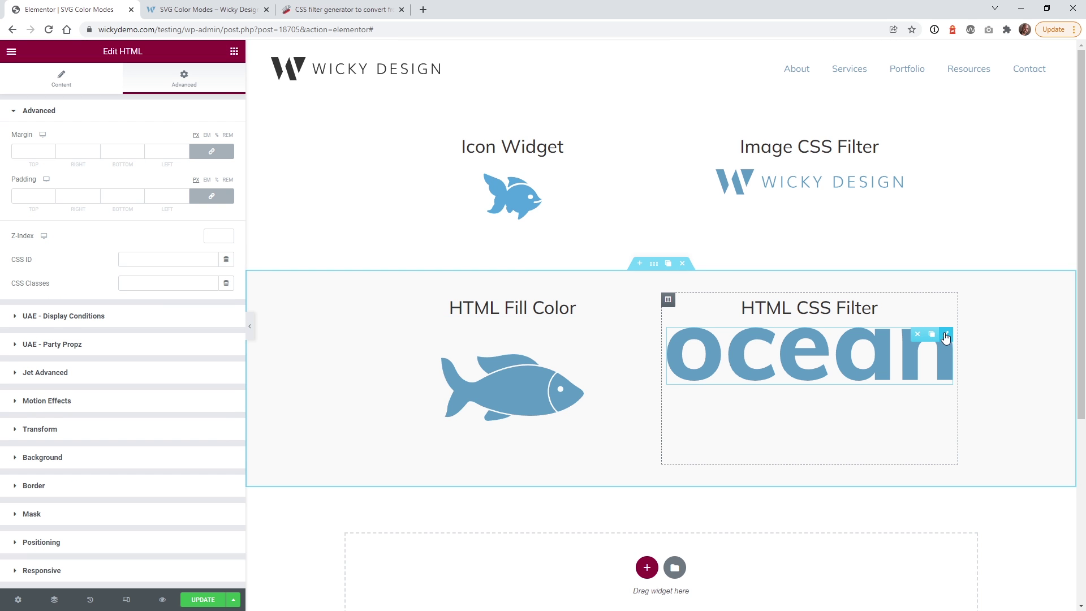
pyautogui.click(60, 80)
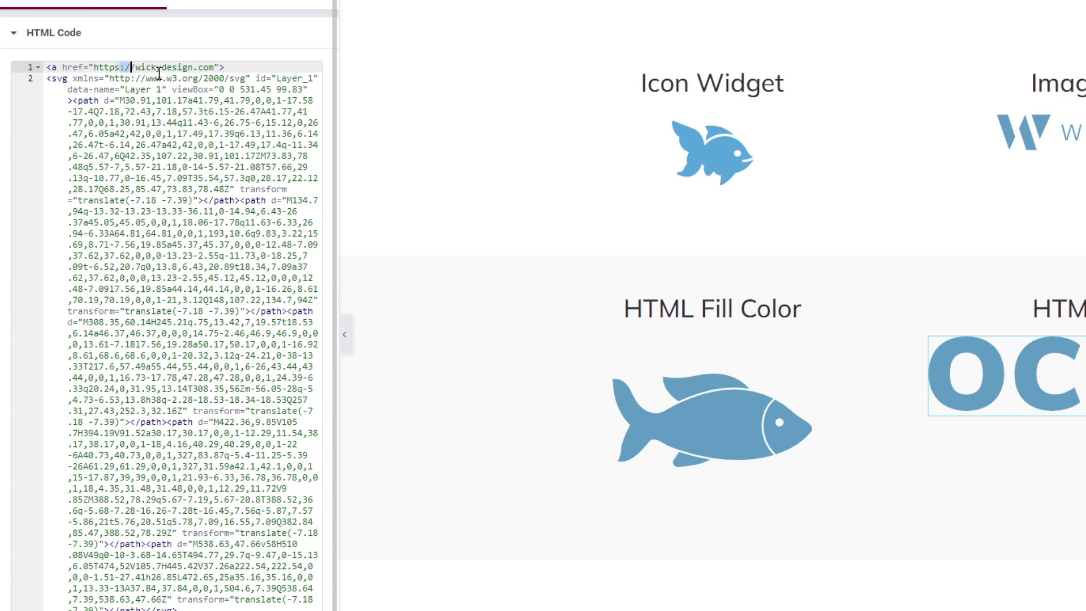
pyautogui.moveTo(121, 68); pyautogui.dragTo(221, 69)
pyautogui.scroll(-1, 236, 203)
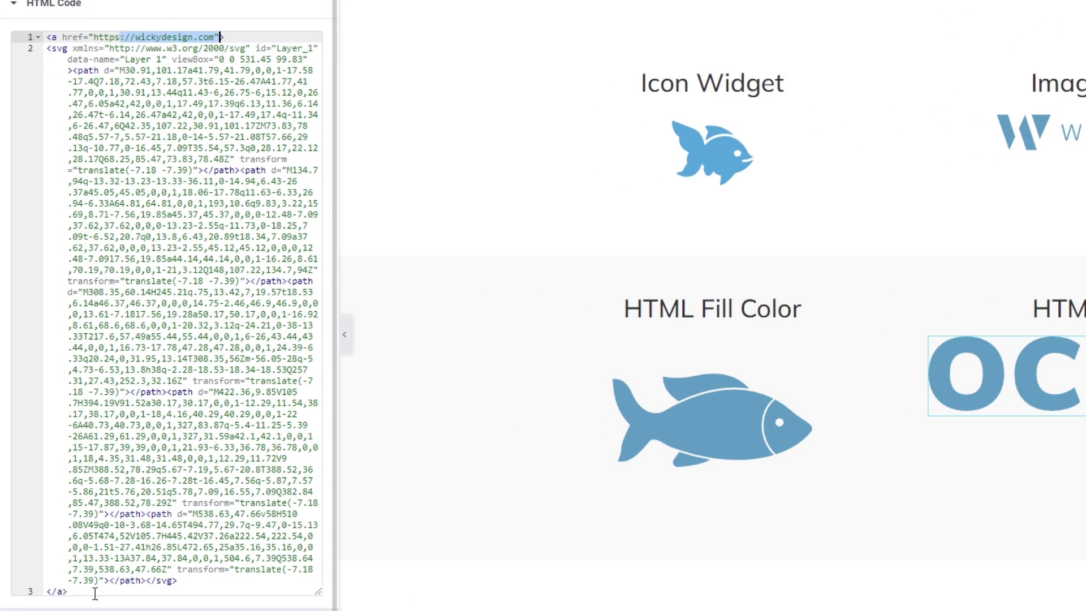
pyautogui.click(73, 591)
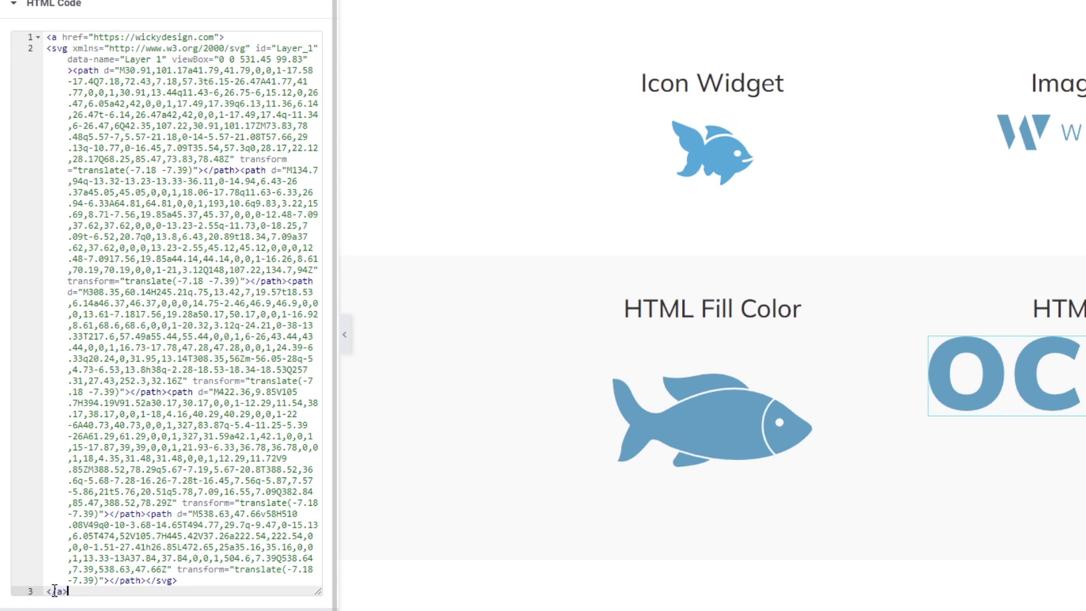
pyautogui.moveTo(179, 580); pyautogui.dragTo(52, 51)
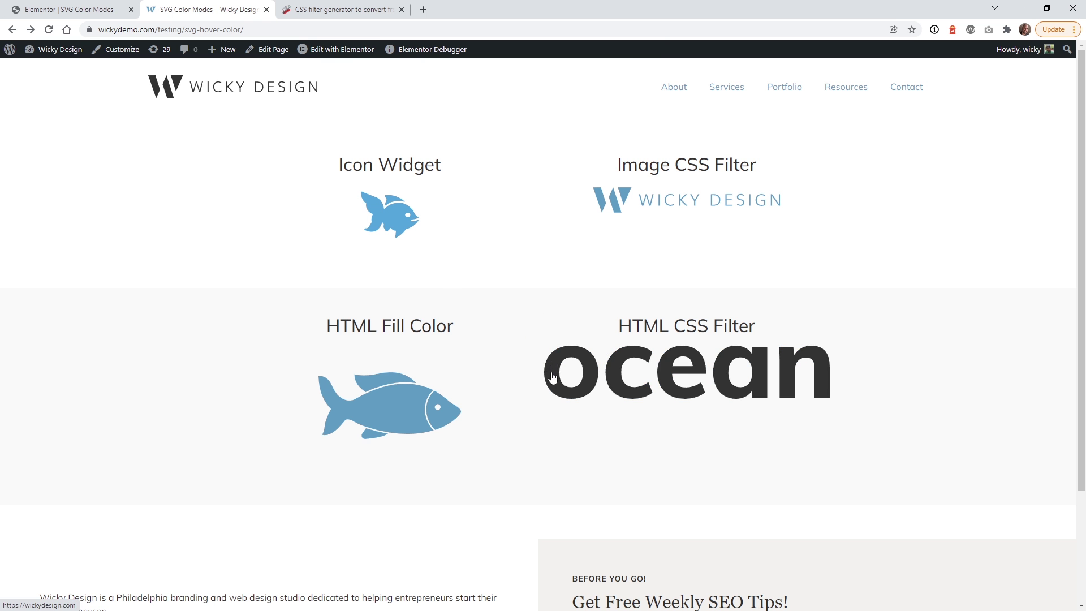
pyautogui.click(608, 391)
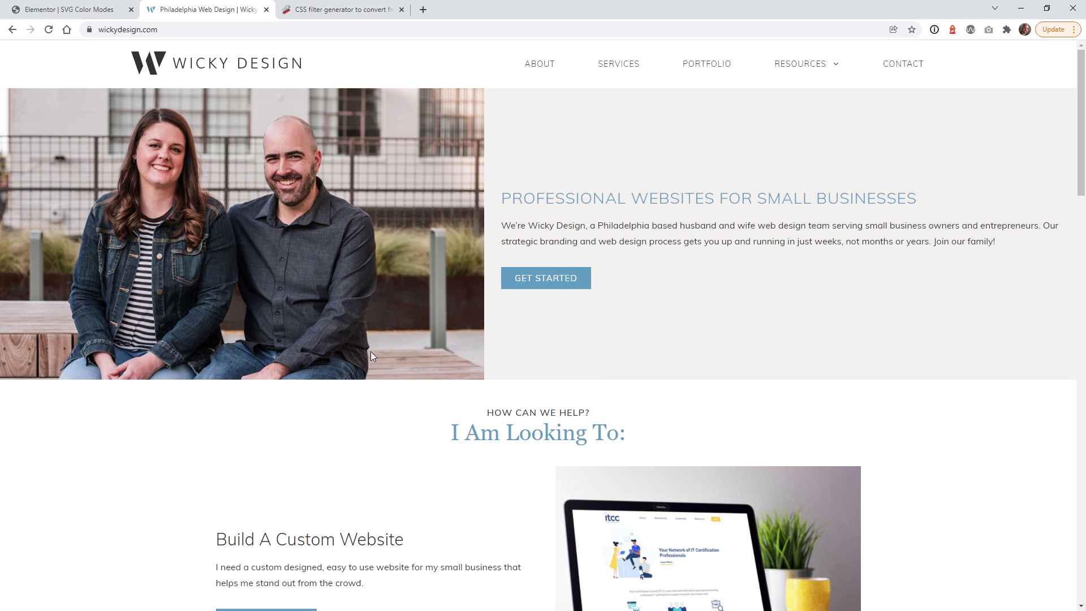
pyautogui.hotkey('alt', 'Left')
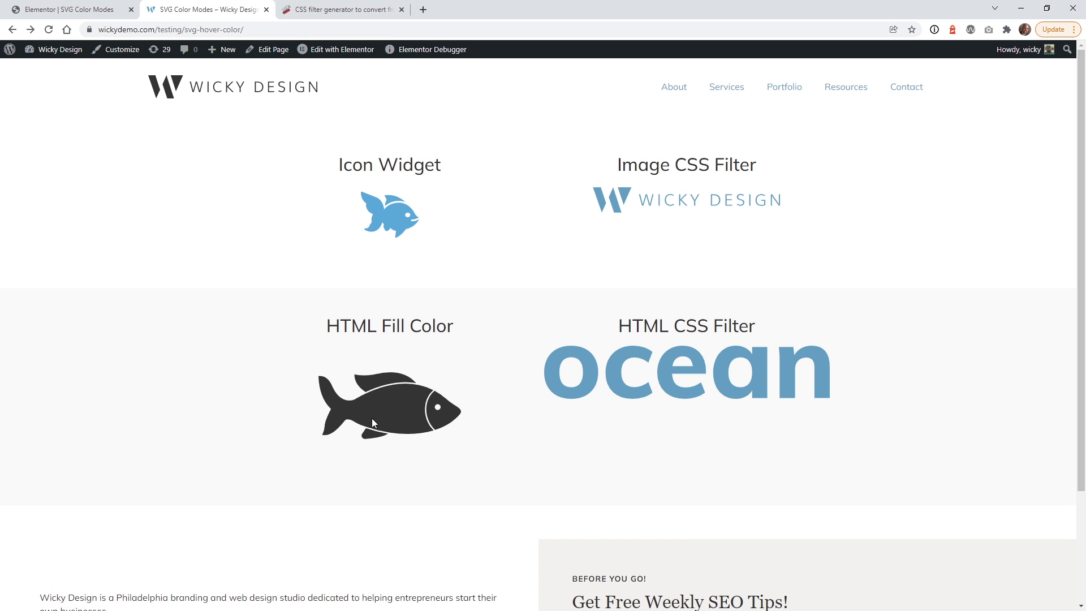